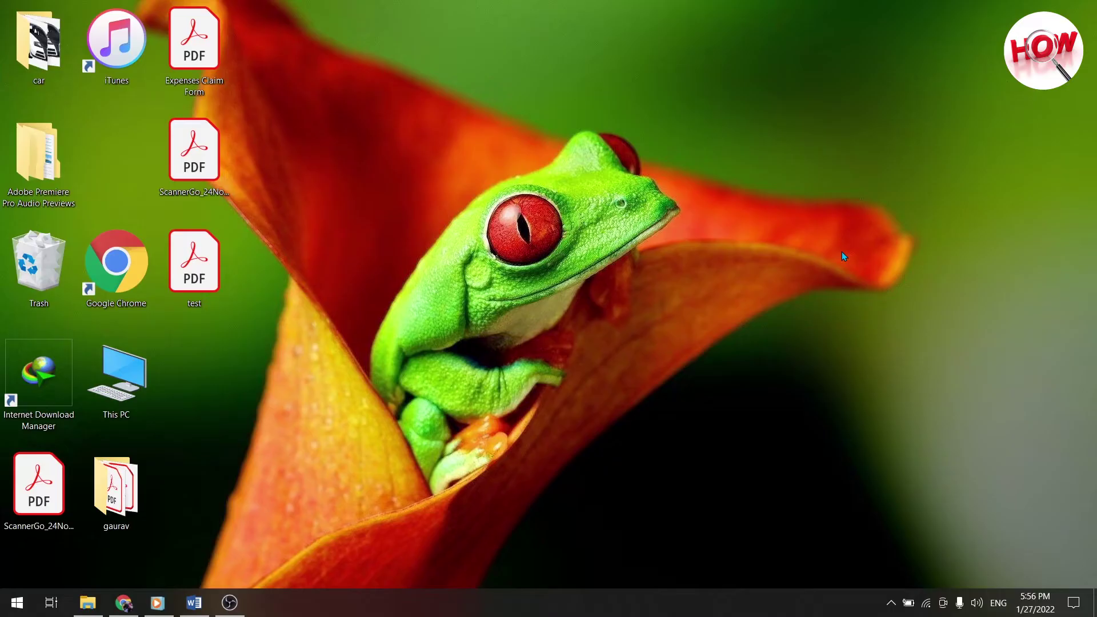
Step: Open the user's %temp% folder from the Run box and look through its contents
key(super+r)
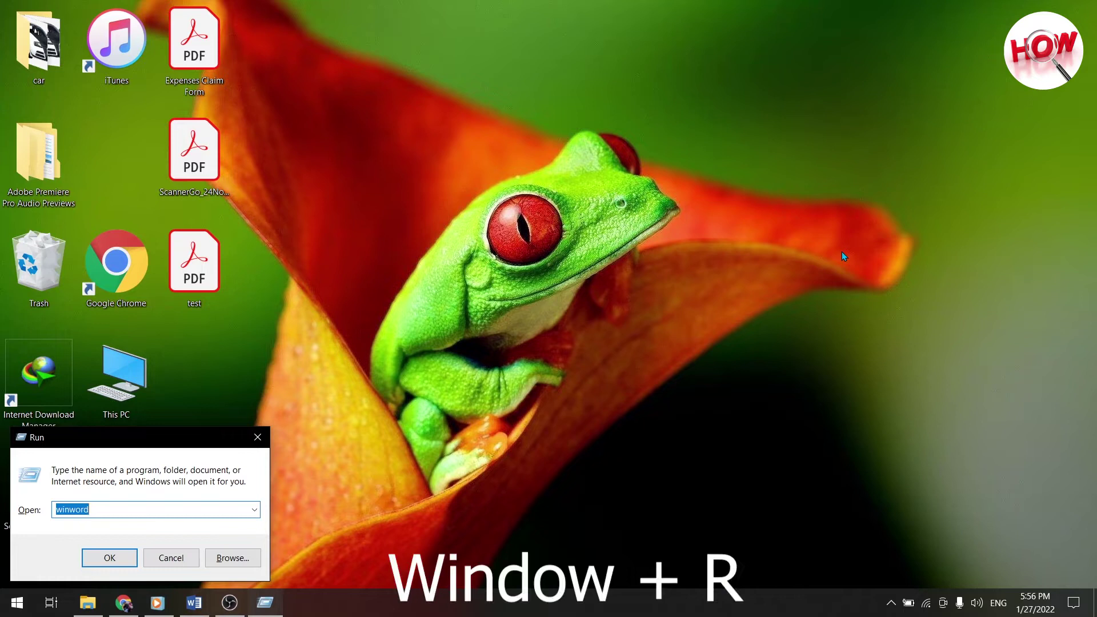
key(BackSpace)
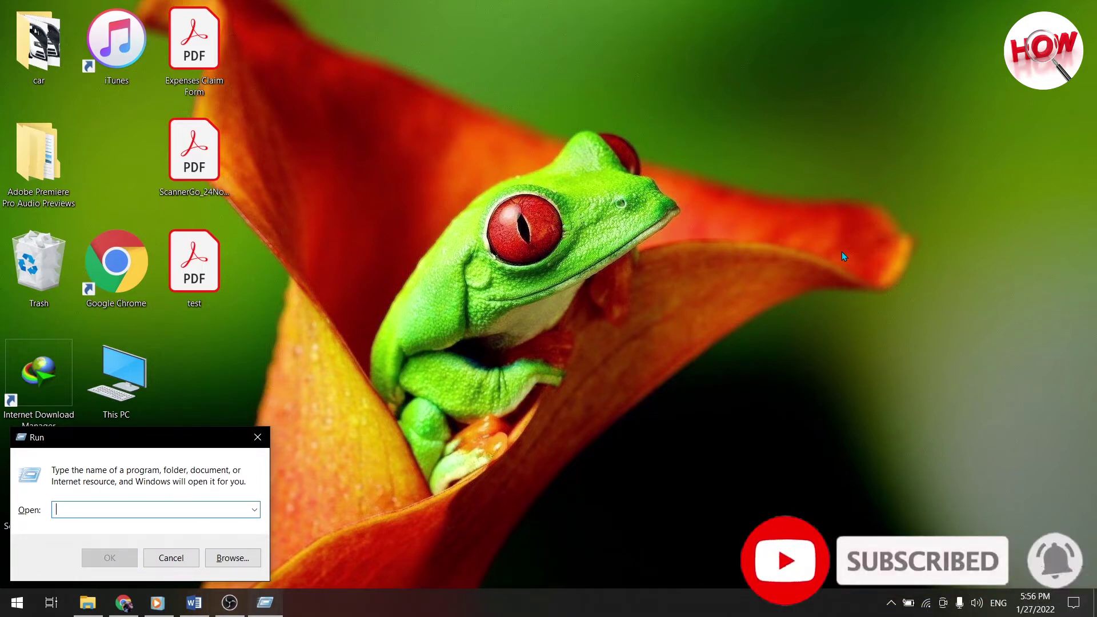
text(%)
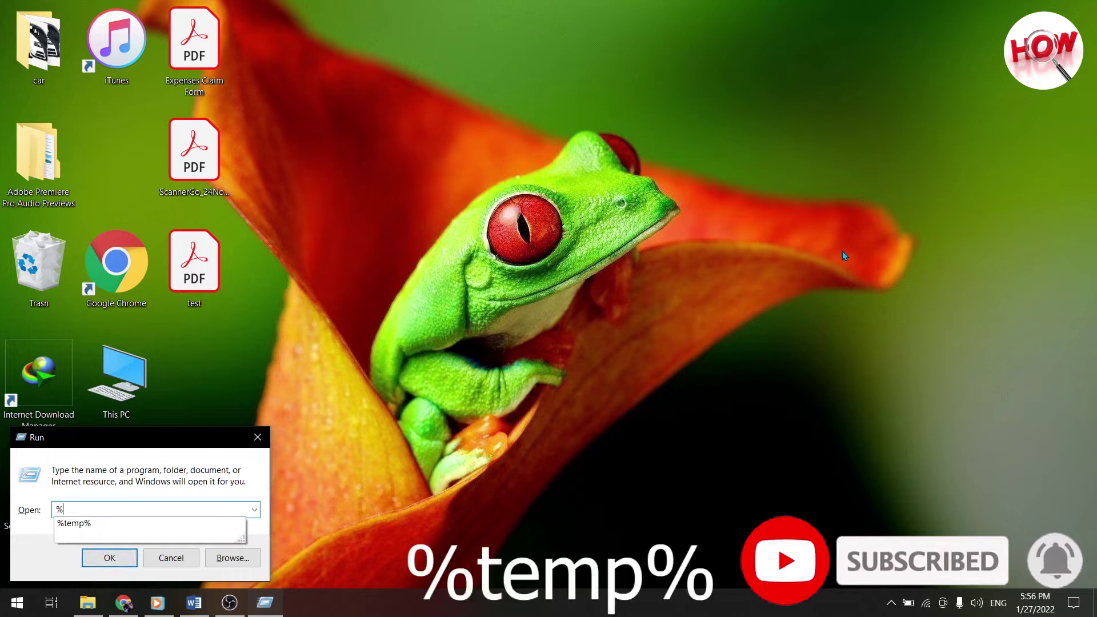
text(temp)
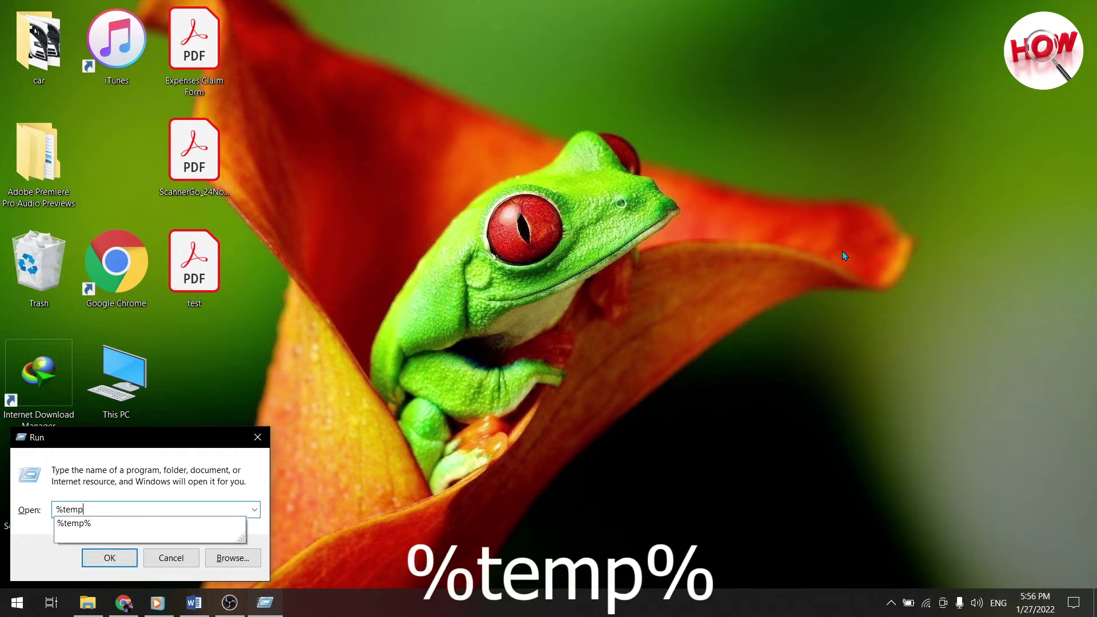
text(%)
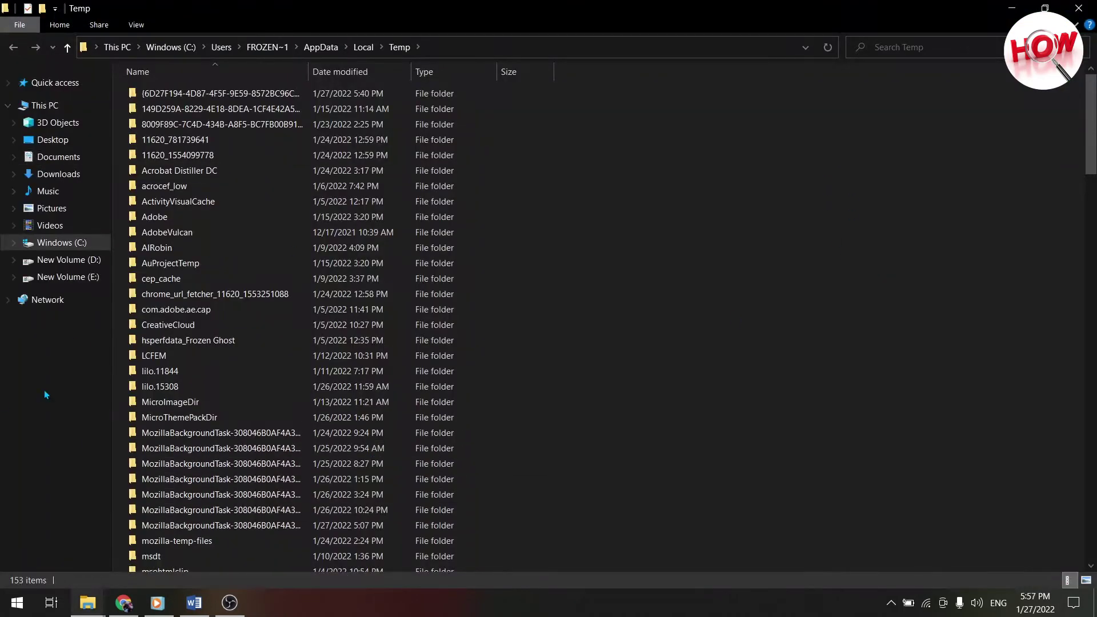
scroll(298, 354, down, 6)
scroll(293, 353, down, 20)
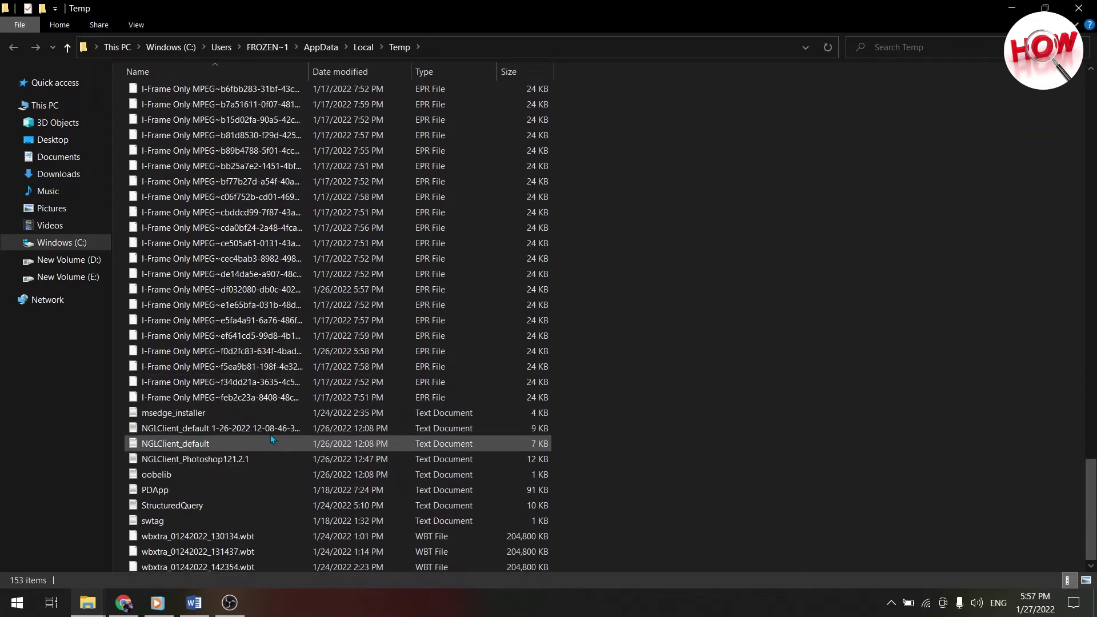
scroll(297, 440, up, 18)
scroll(352, 450, up, 13)
Step: Delete every item in Temp, skipping all items still in use
click(442, 292)
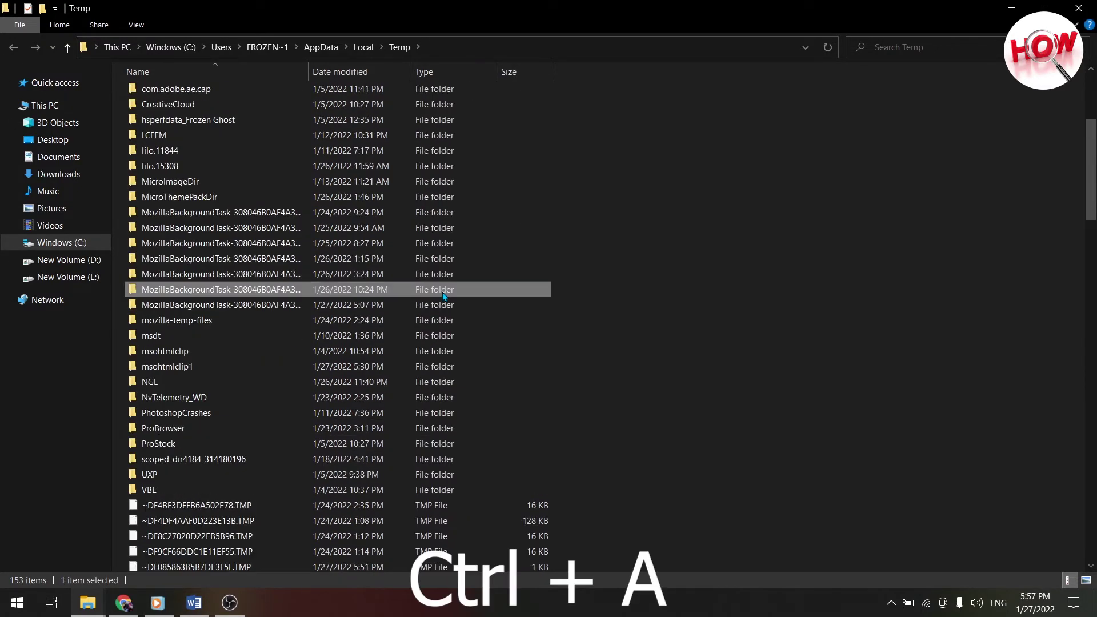
key(ctrl+a)
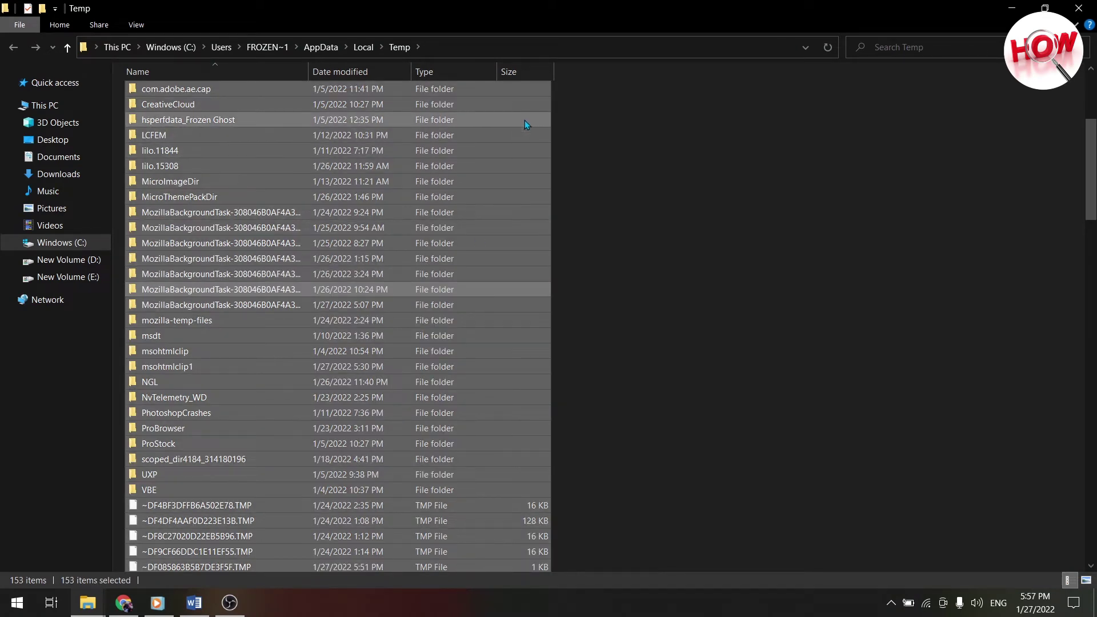
key(Delete)
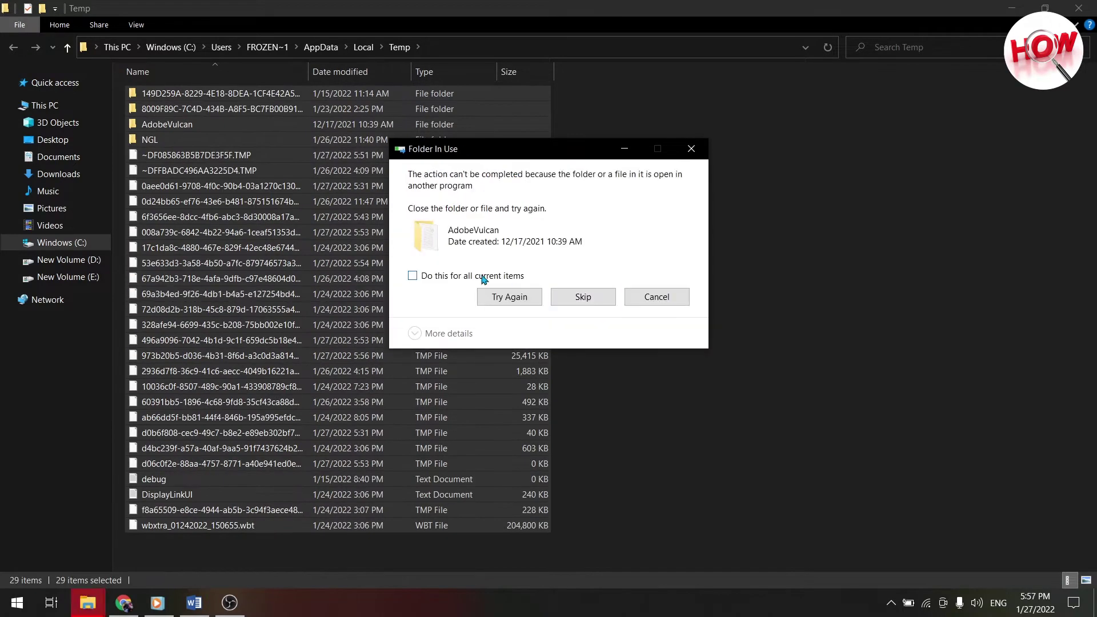
click(483, 279)
click(583, 296)
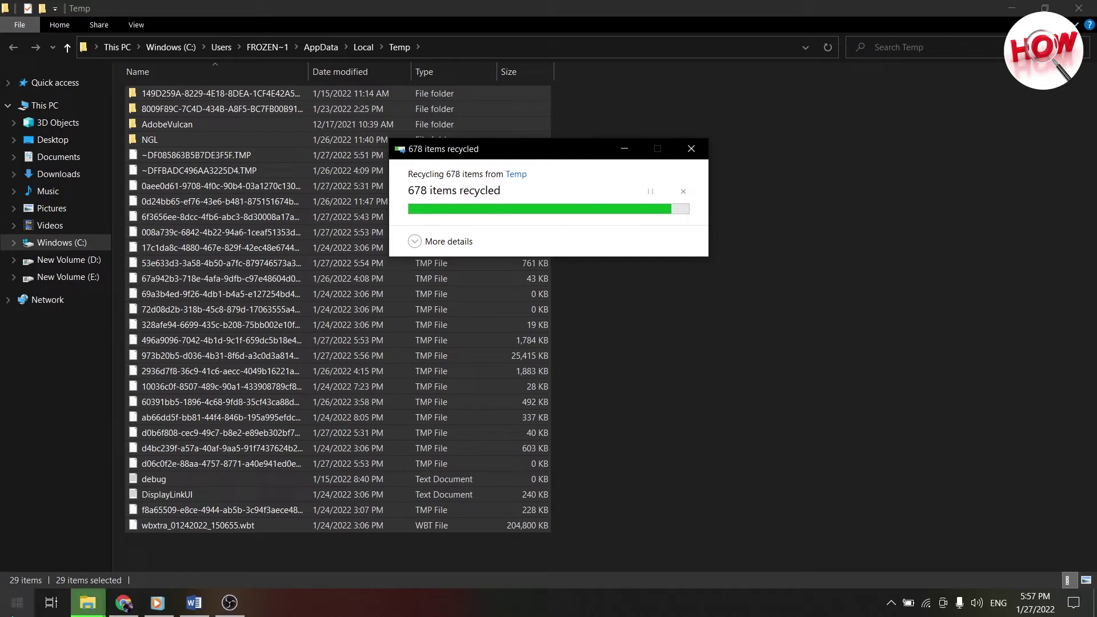
Step: Minimize the Temp window and refresh the desktop twice
click(1012, 11)
right_click(580, 81)
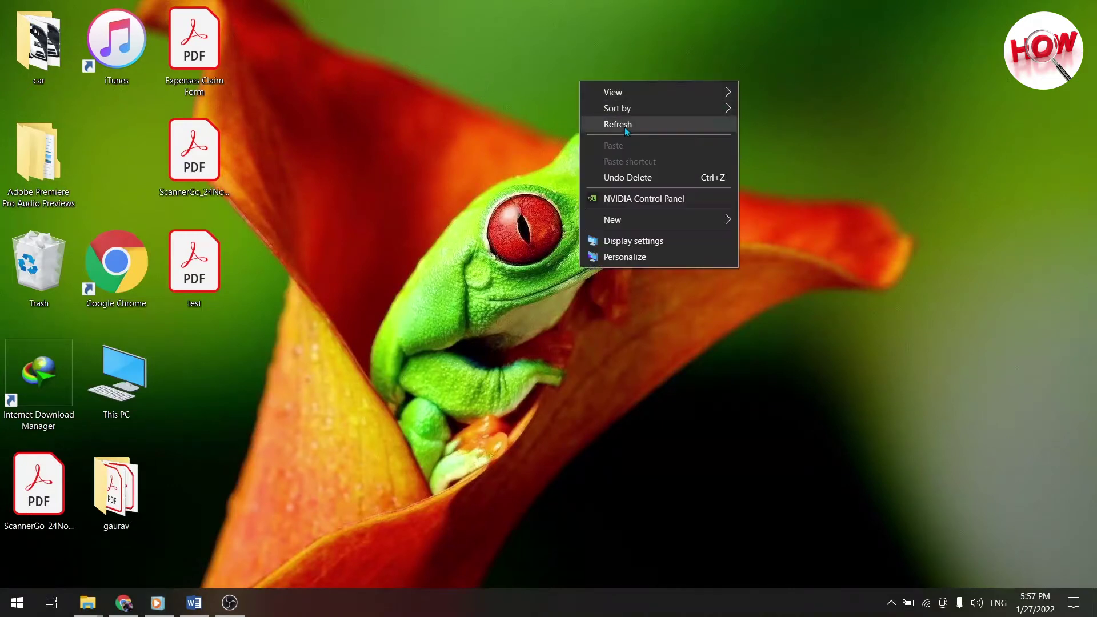
click(625, 125)
right_click(622, 125)
click(648, 169)
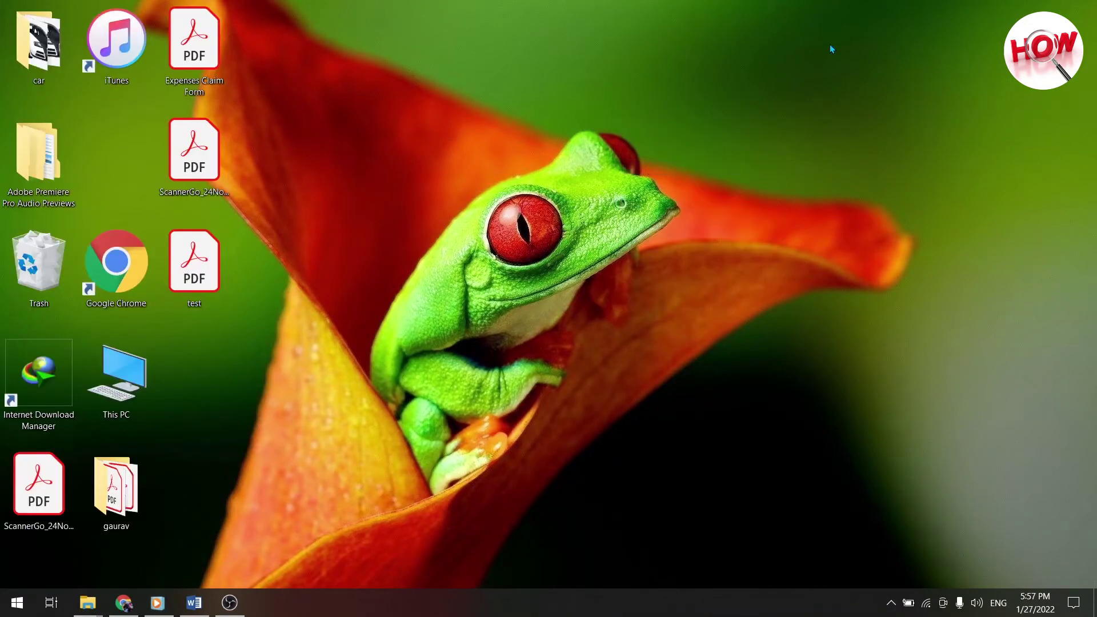
Step: Open the Windows Temp folder by running 'temp' from the Run box
key(super+r)
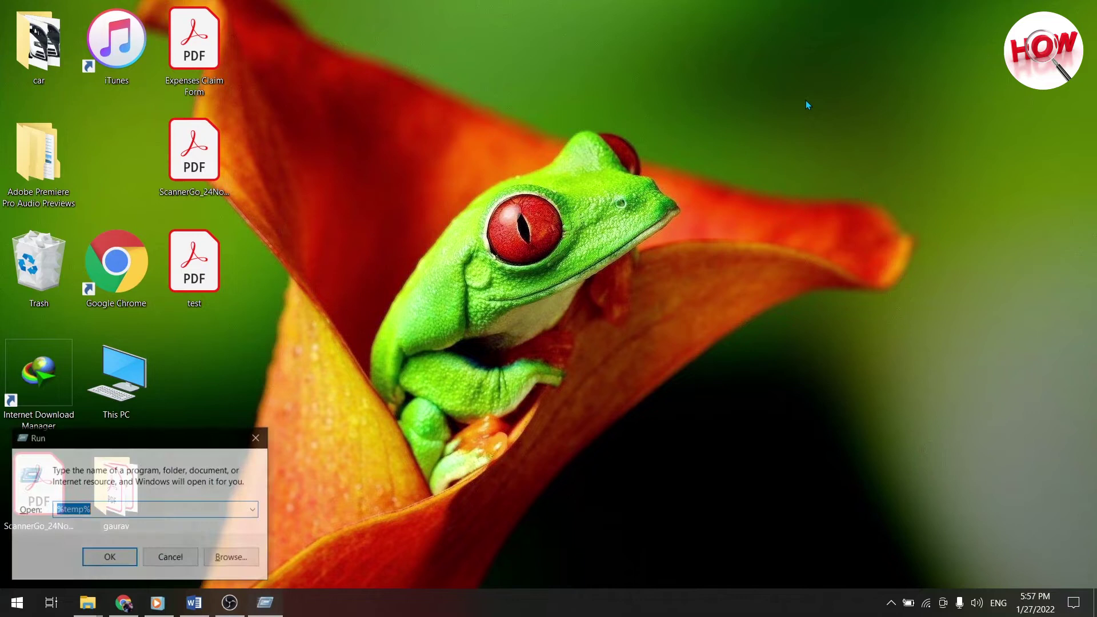
key(BackSpace)
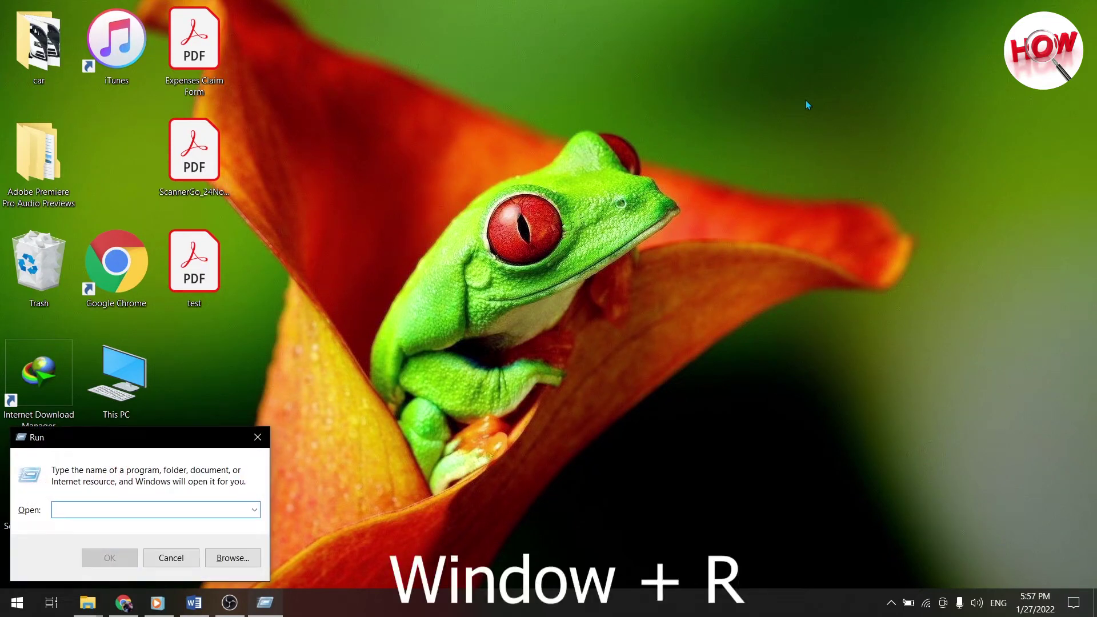
text(tem)
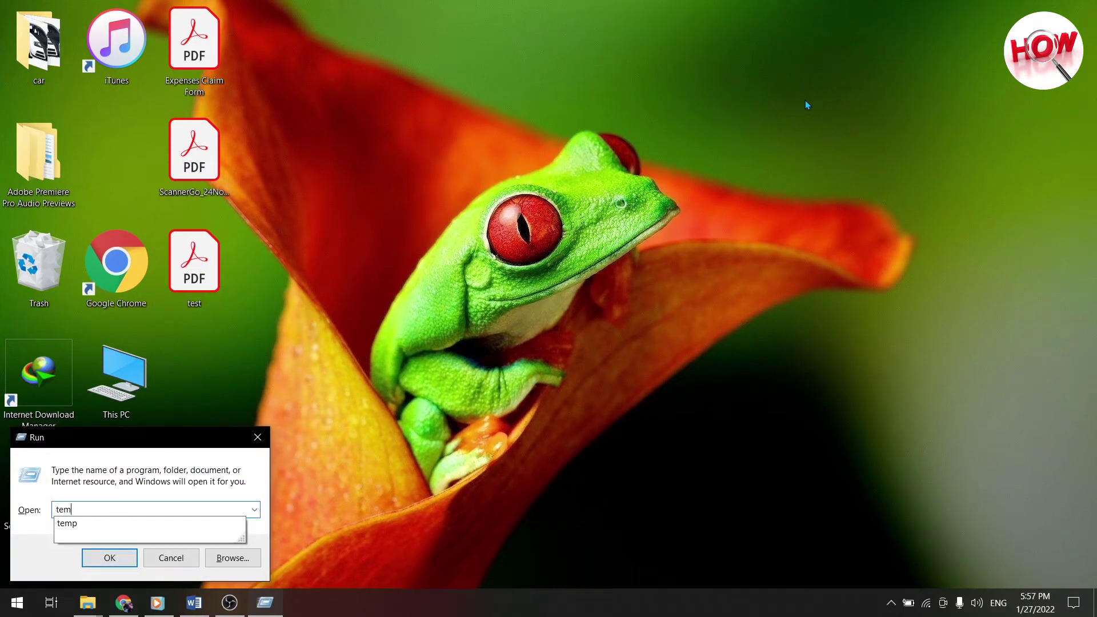
text(p)
key(Return)
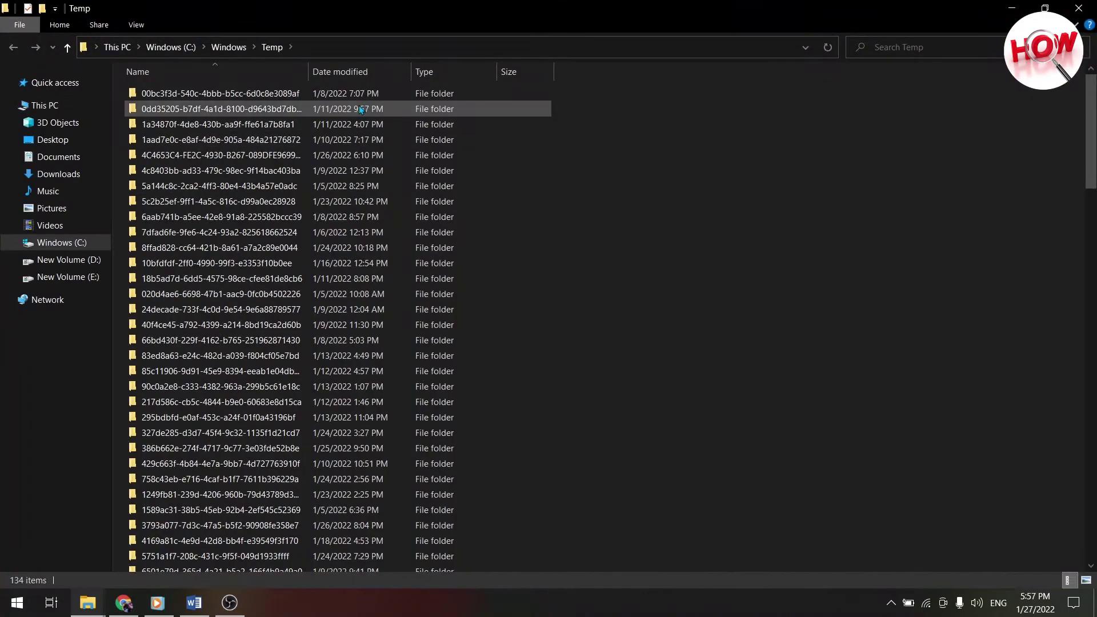
click(259, 159)
scroll(311, 269, down, 20)
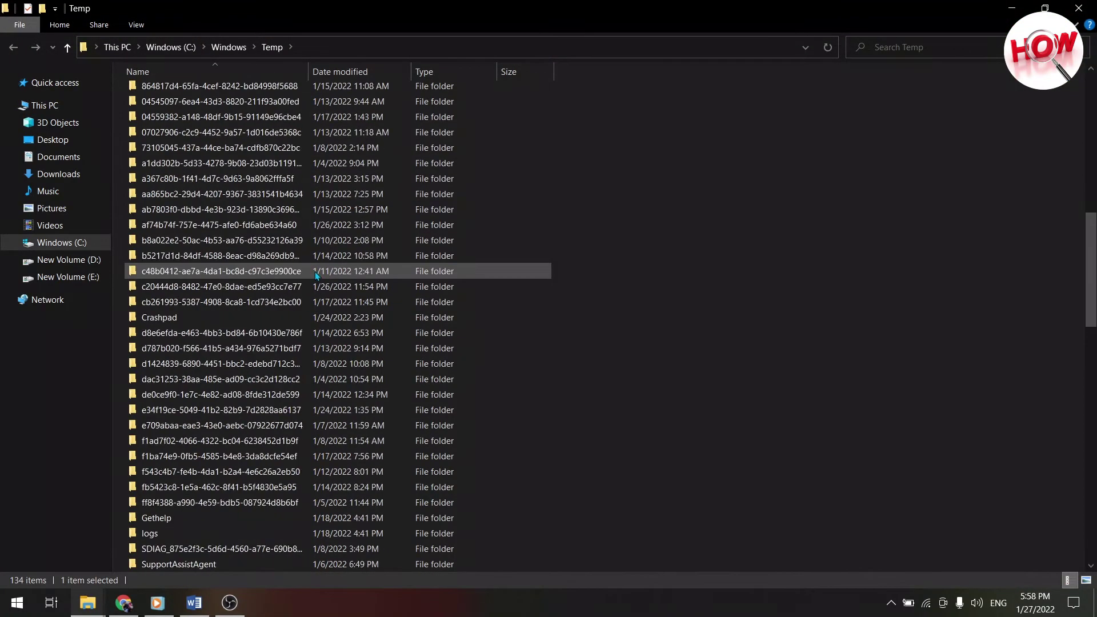
scroll(311, 270, up, 20)
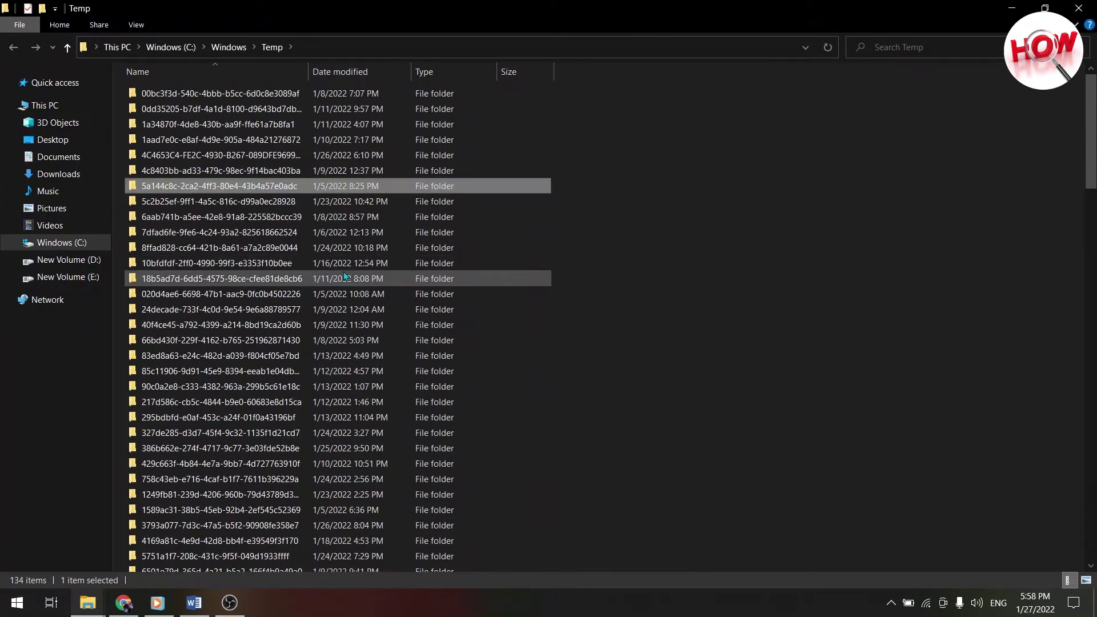
Step: Delete everything in Windows Temp with administrator permission, skipping the in-use file
key(ctrl+a)
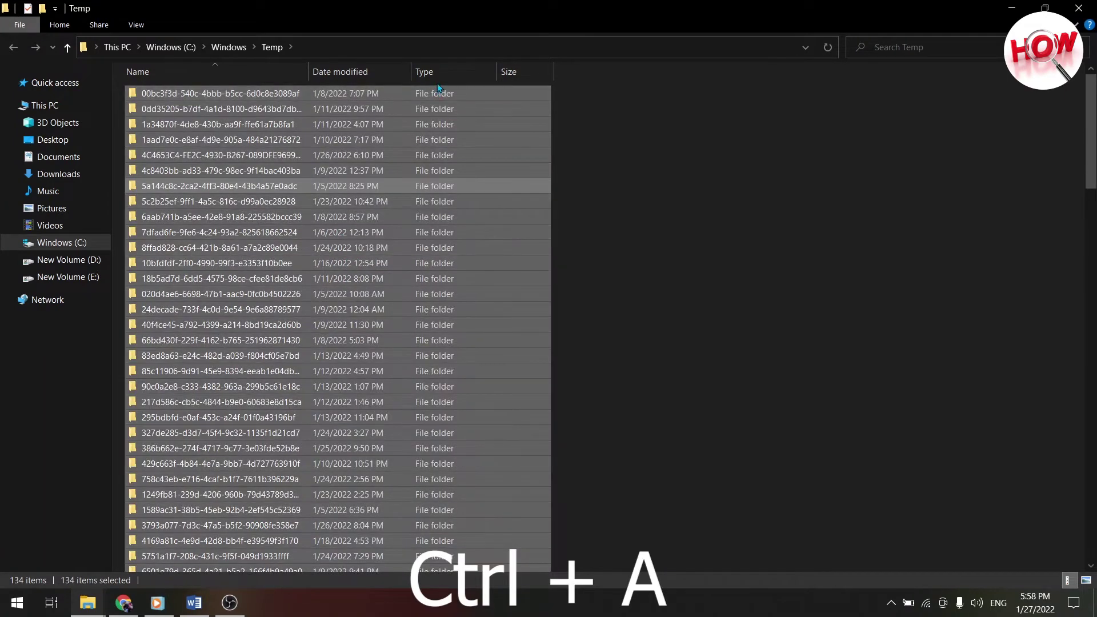
key(Delete)
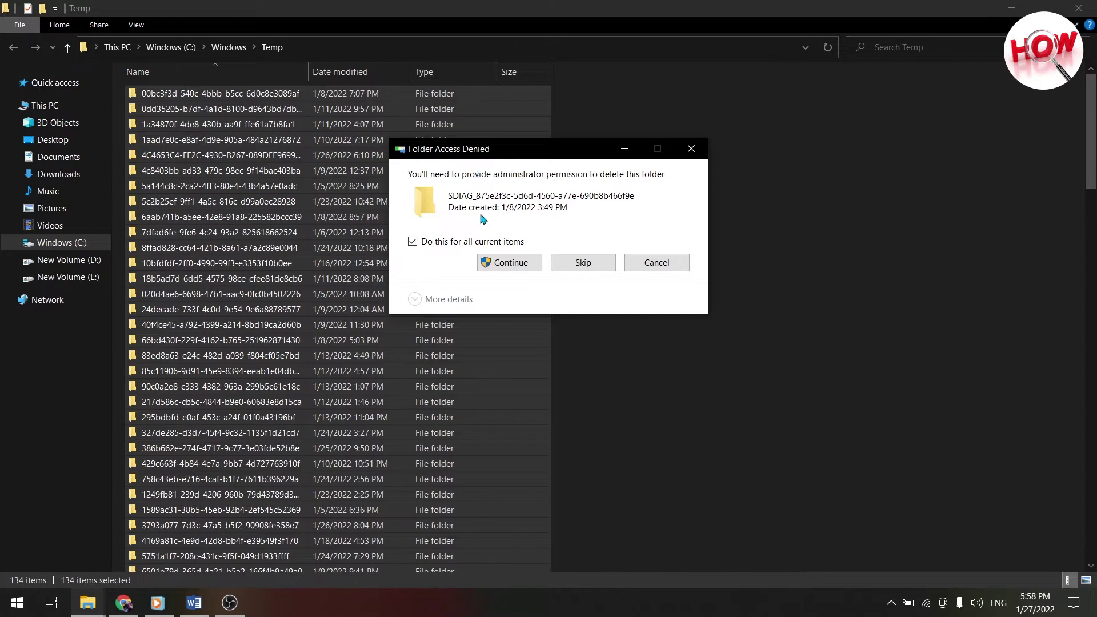
click(502, 265)
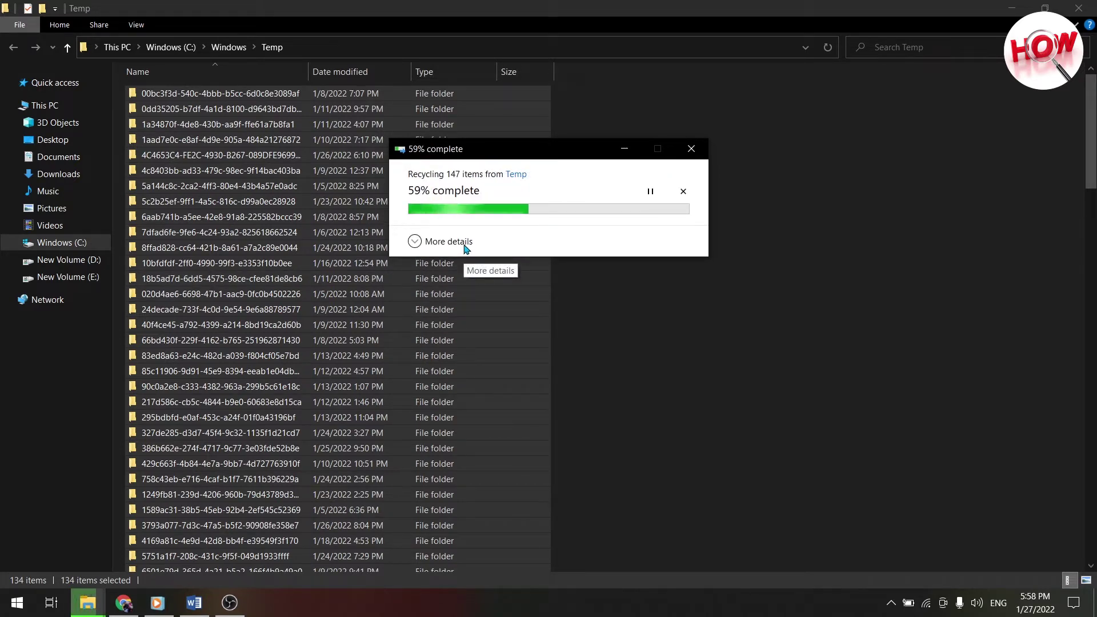
click(441, 289)
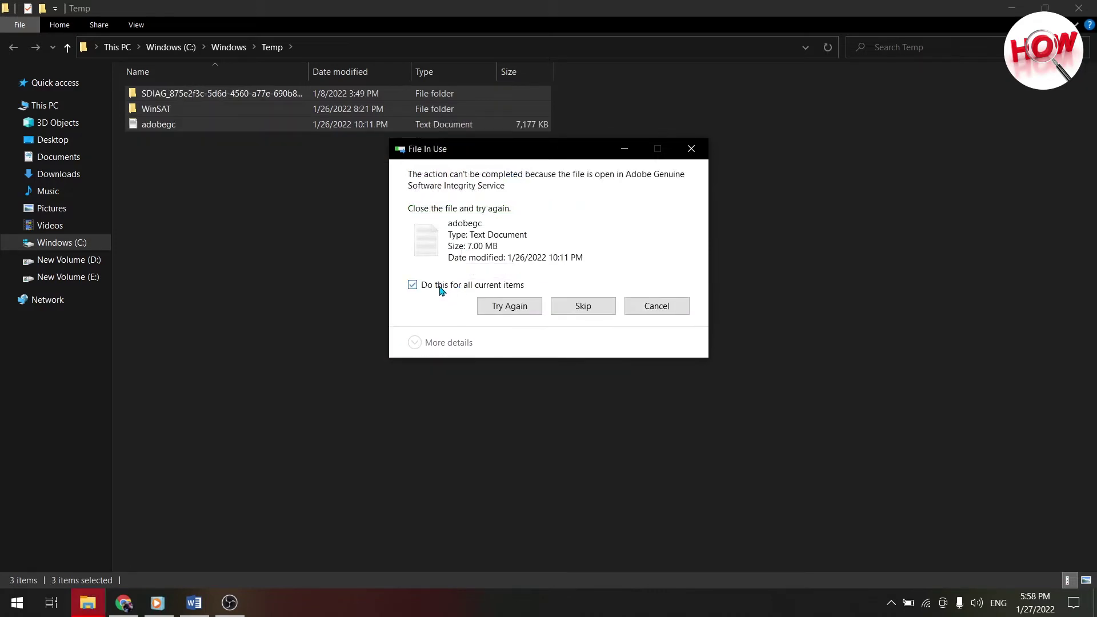
click(584, 307)
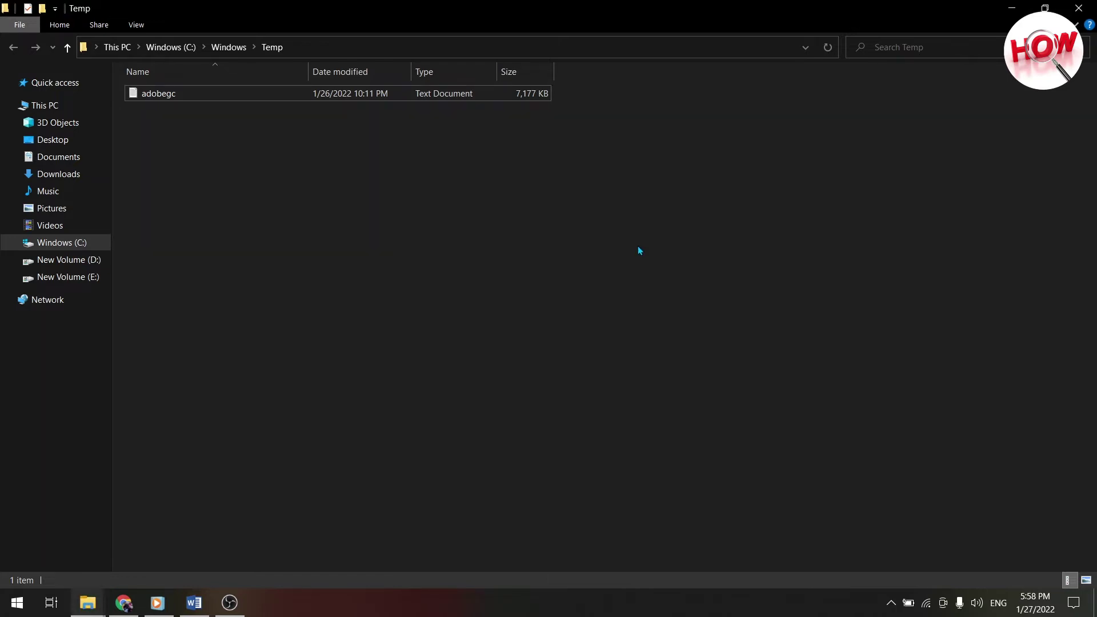
Step: Close the Windows Temp window and refresh the desktop twice
click(1092, 7)
right_click(662, 174)
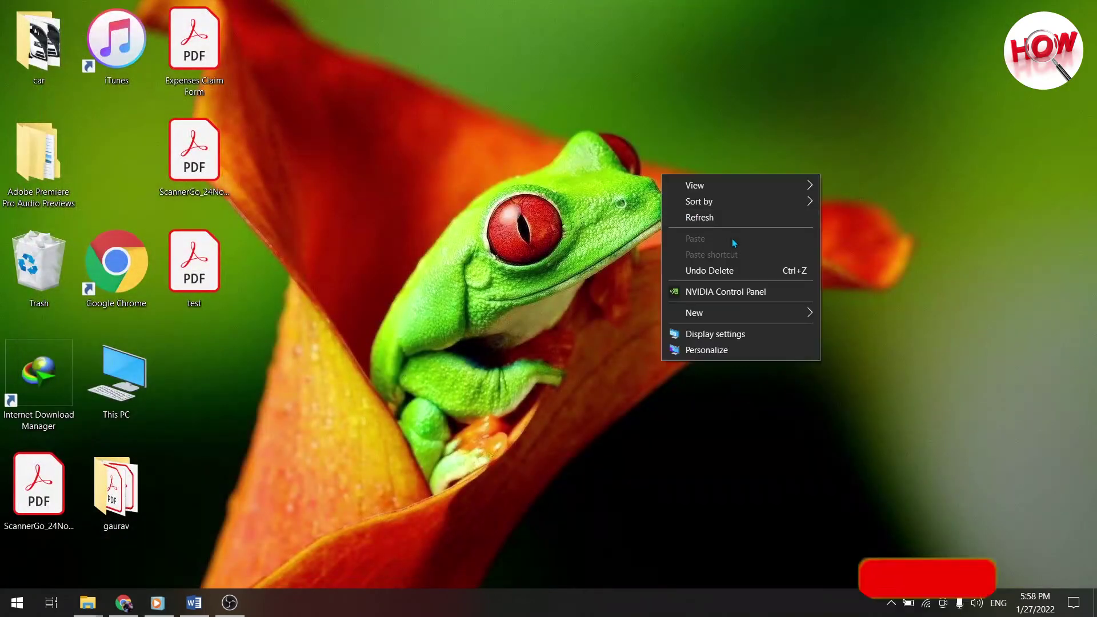
click(711, 217)
right_click(712, 217)
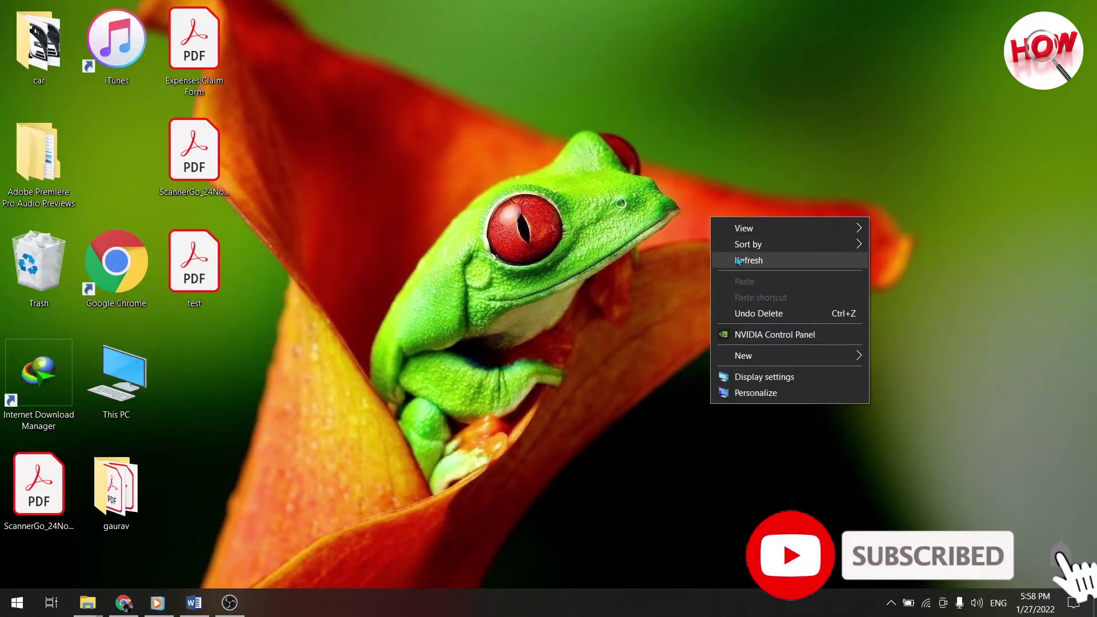
click(742, 264)
Step: Open the Prefetch folder via the Run box and grant permanent access
key(super+r)
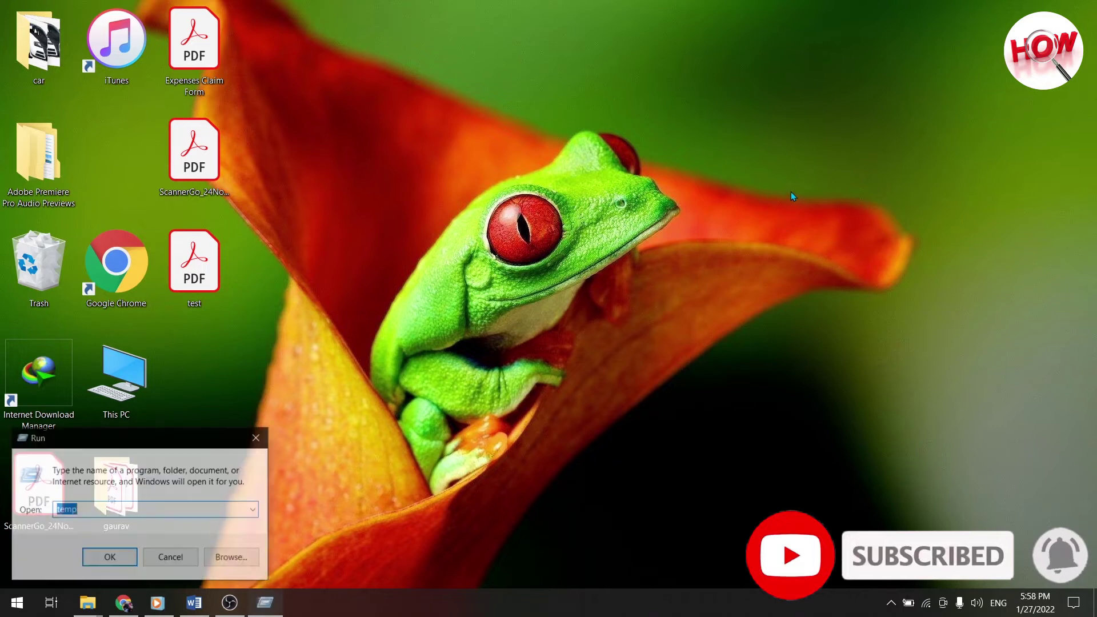
key(BackSpace)
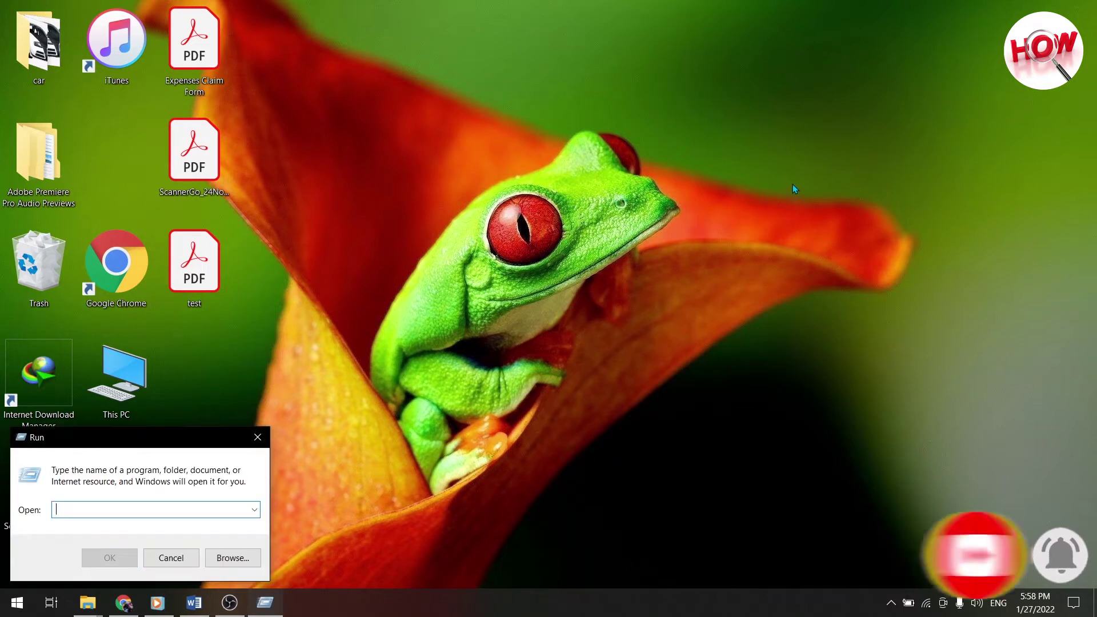
text(pre)
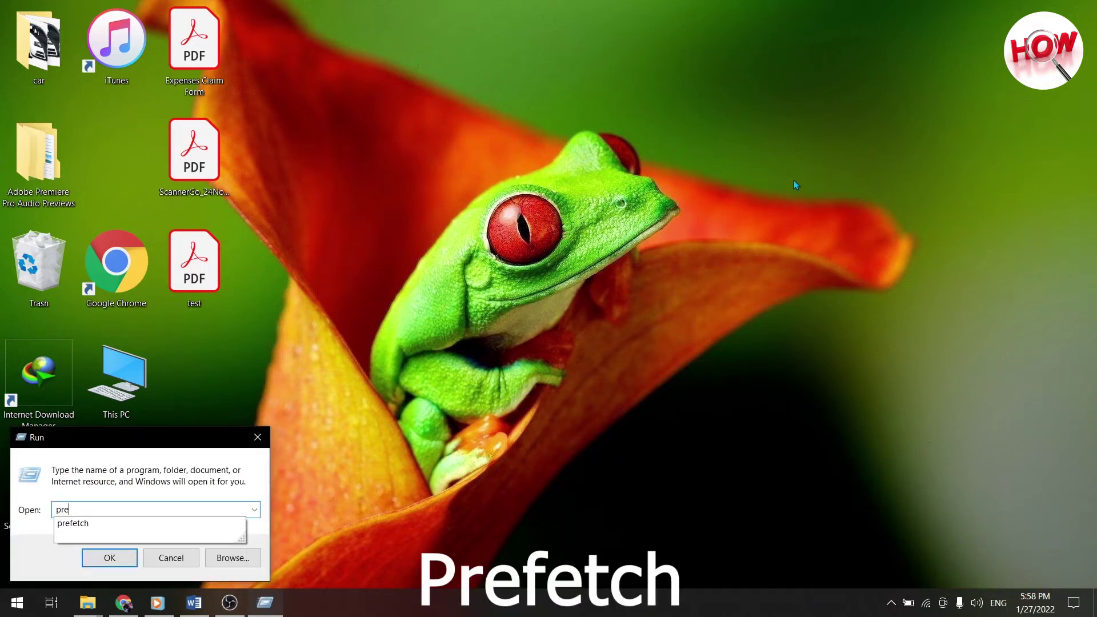
text(fetch)
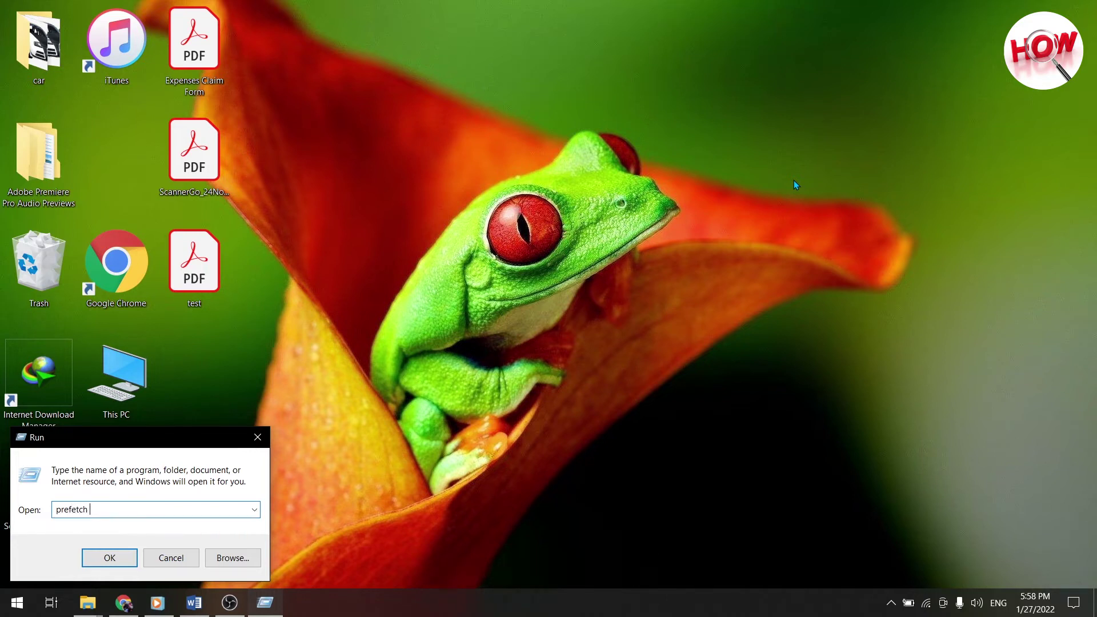
key(Return)
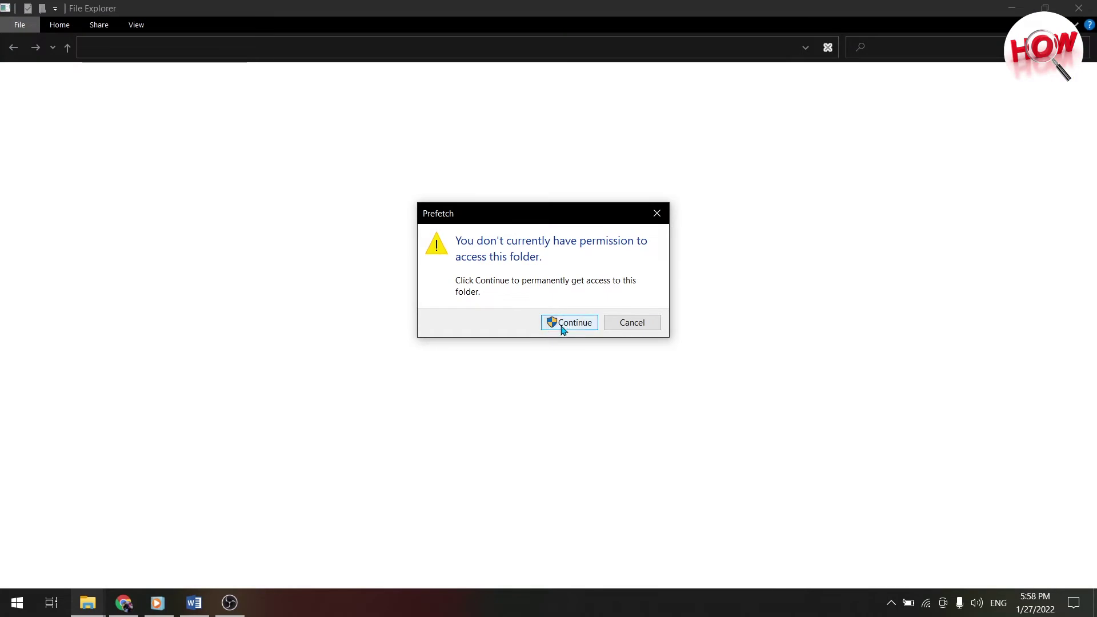
click(563, 323)
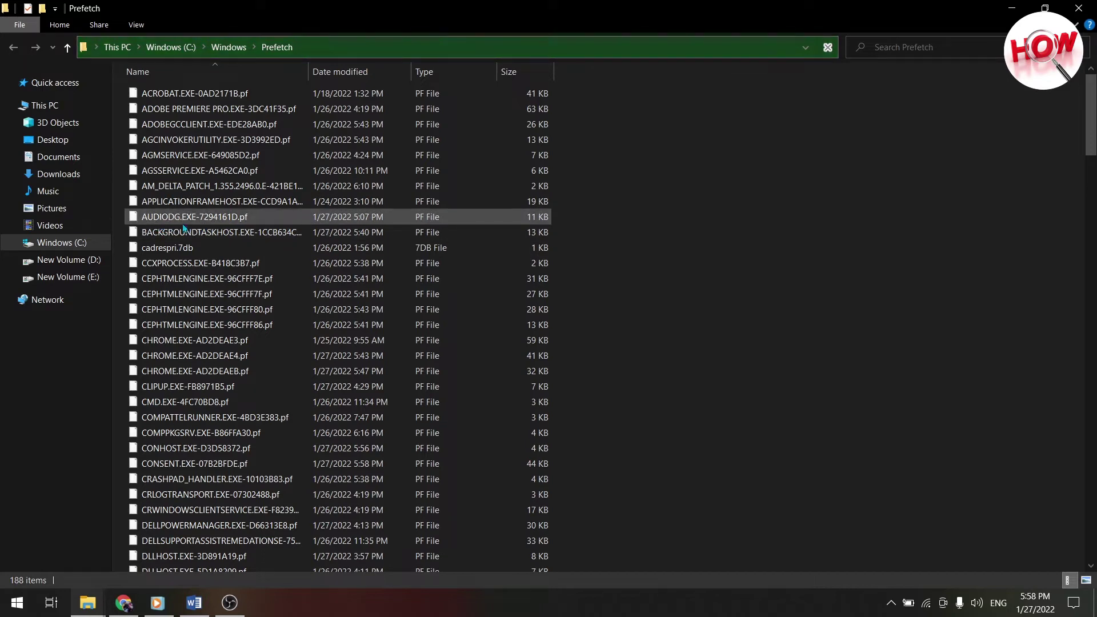
Step: Delete all 188 Prefetch files, skipping the in-use ones, and close the window
click(275, 252)
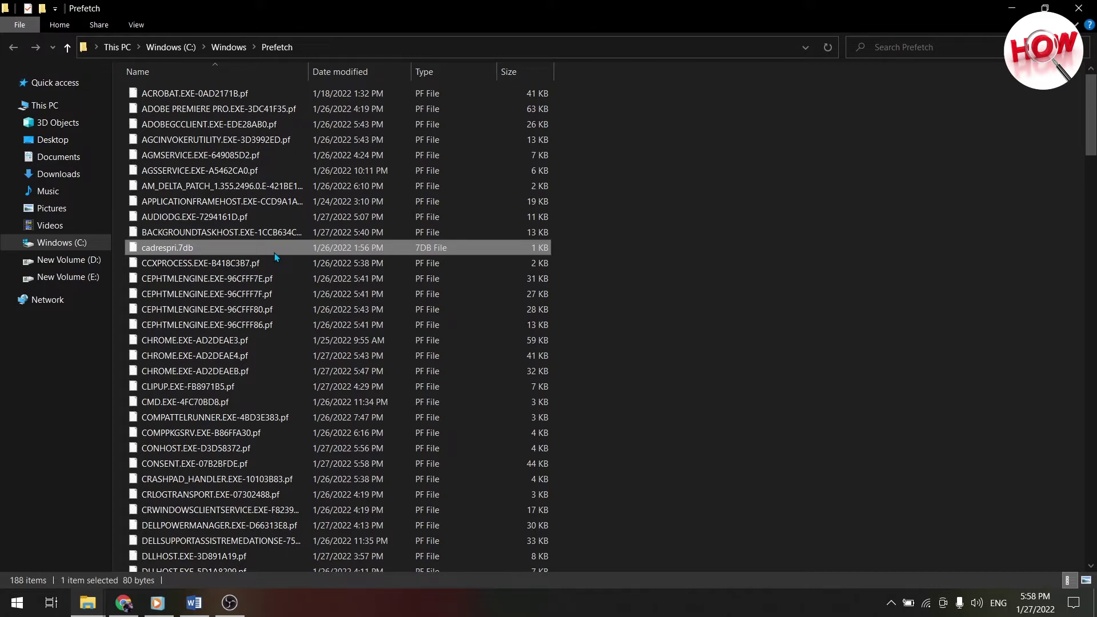
key(ctrl+a)
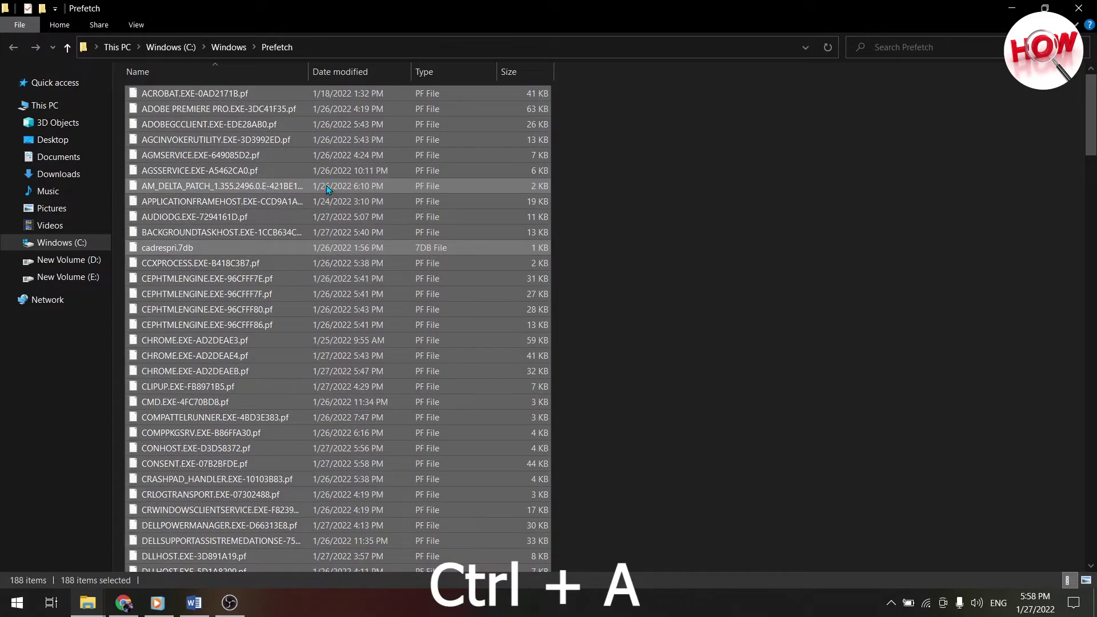
key(Delete)
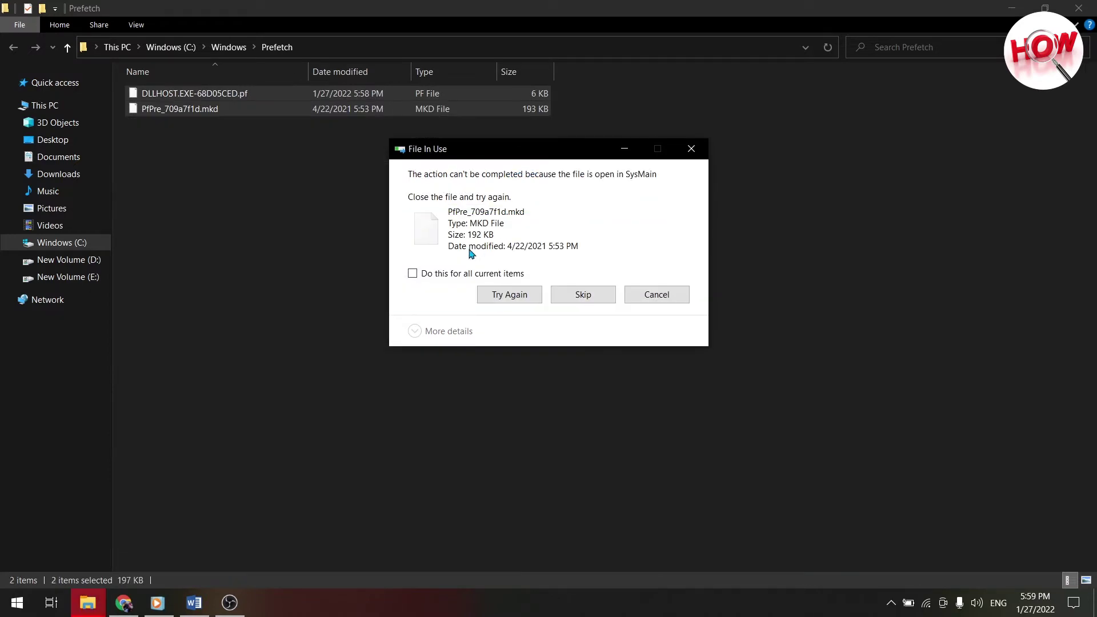
click(519, 275)
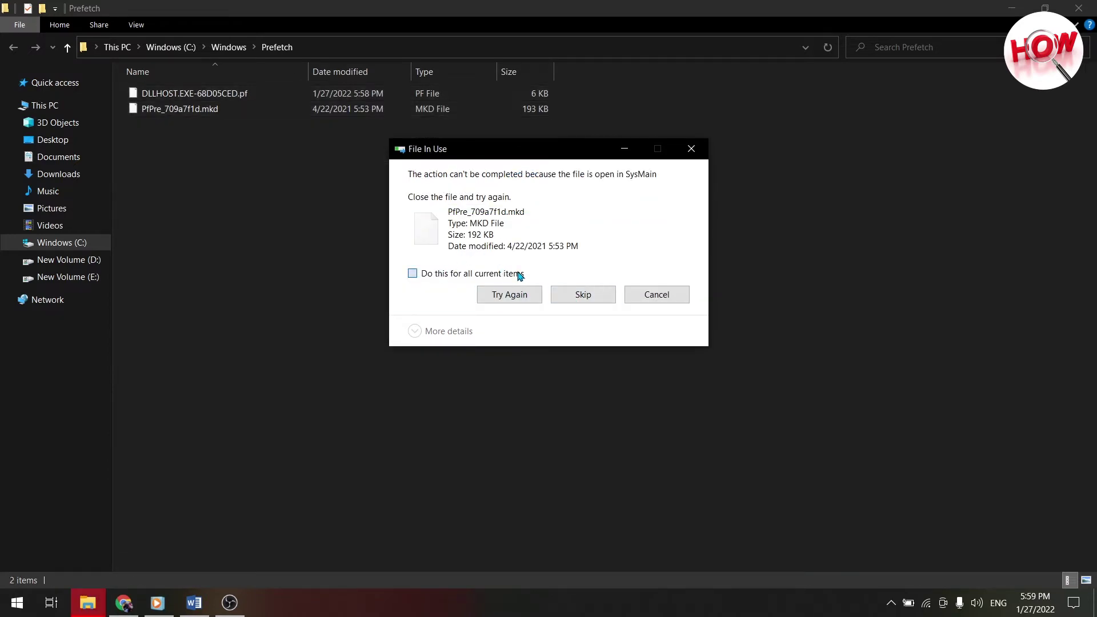
click(582, 296)
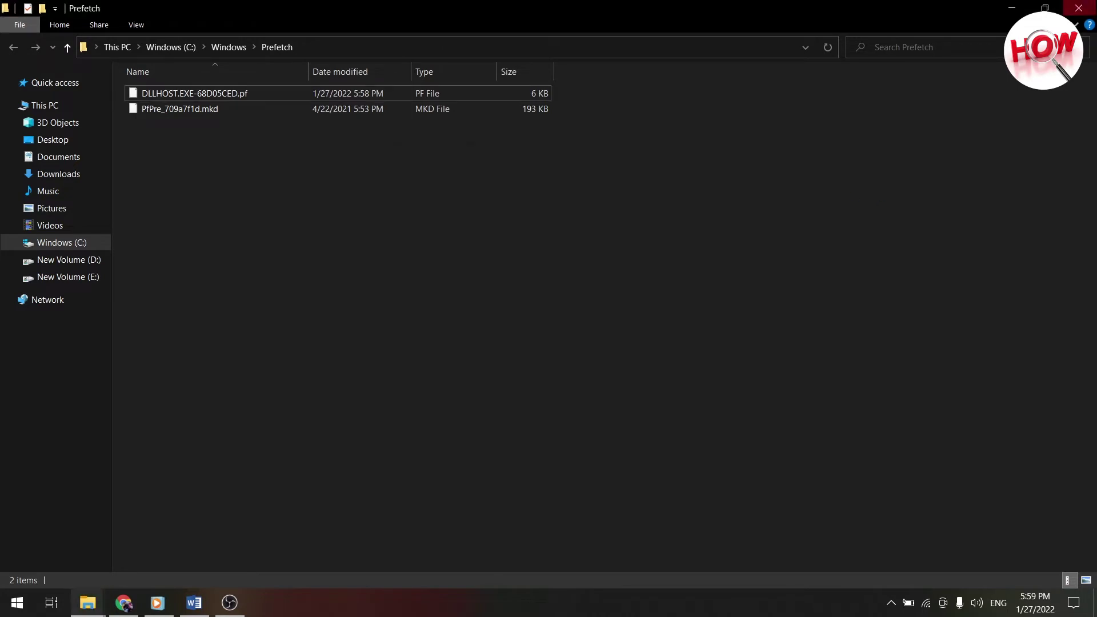
click(1031, 8)
Step: Bring up the desktop context menu to refresh the icons
right_click(520, 100)
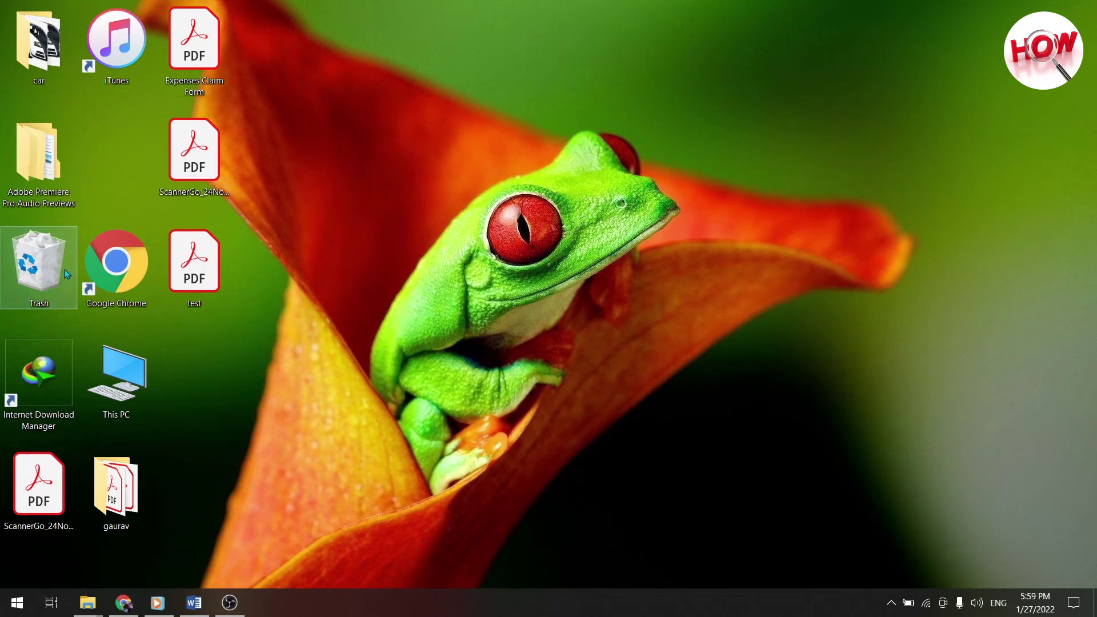
Step: Permanently delete all 1,207 items in the Trash, skipping those needing administrator permission
double_click(39, 266)
scroll(1064, 499, down, 10)
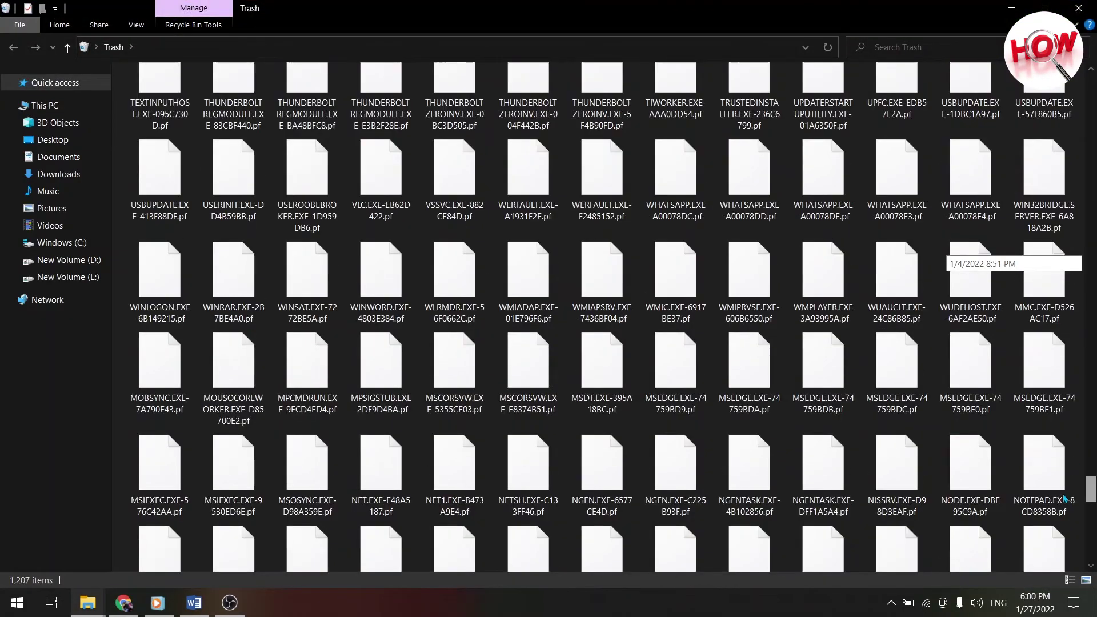
scroll(1064, 499, down, 5)
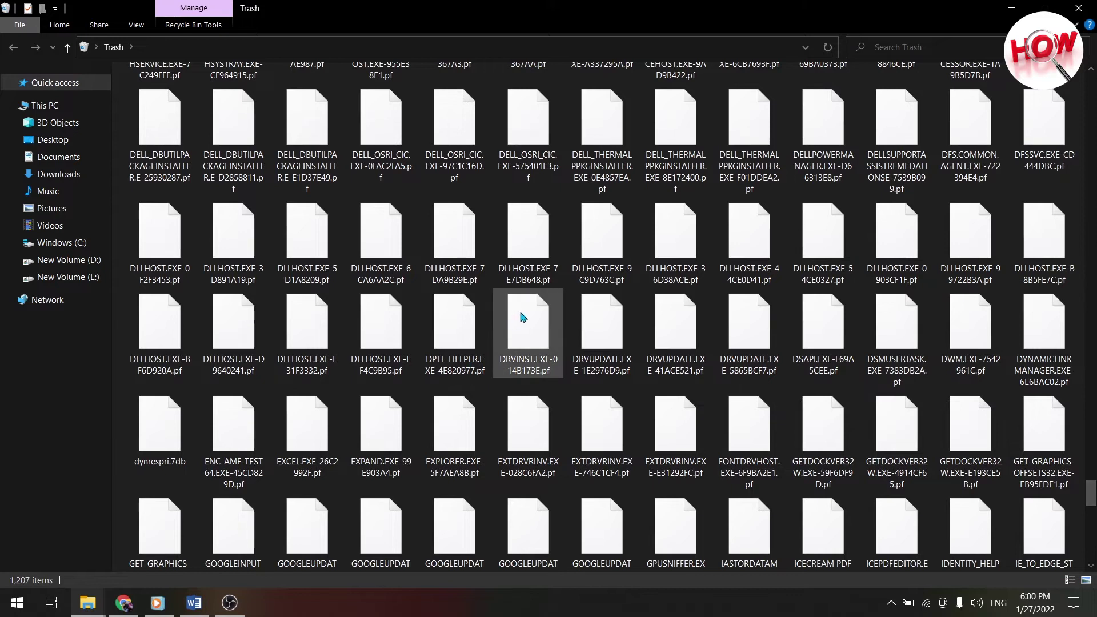
click(523, 317)
key(ctrl+a)
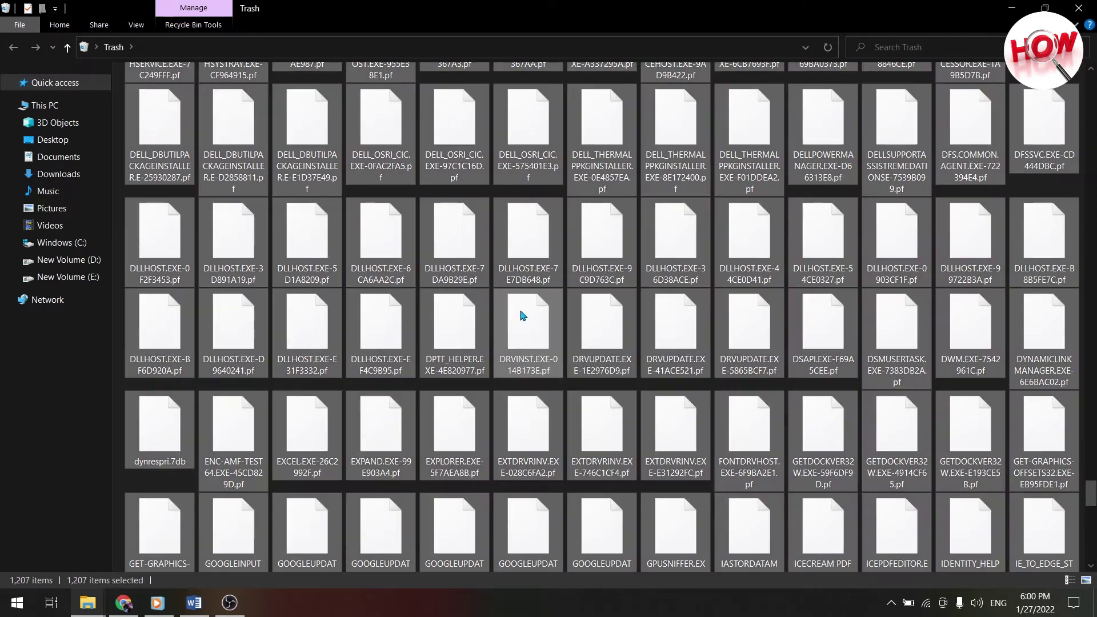
key(Delete)
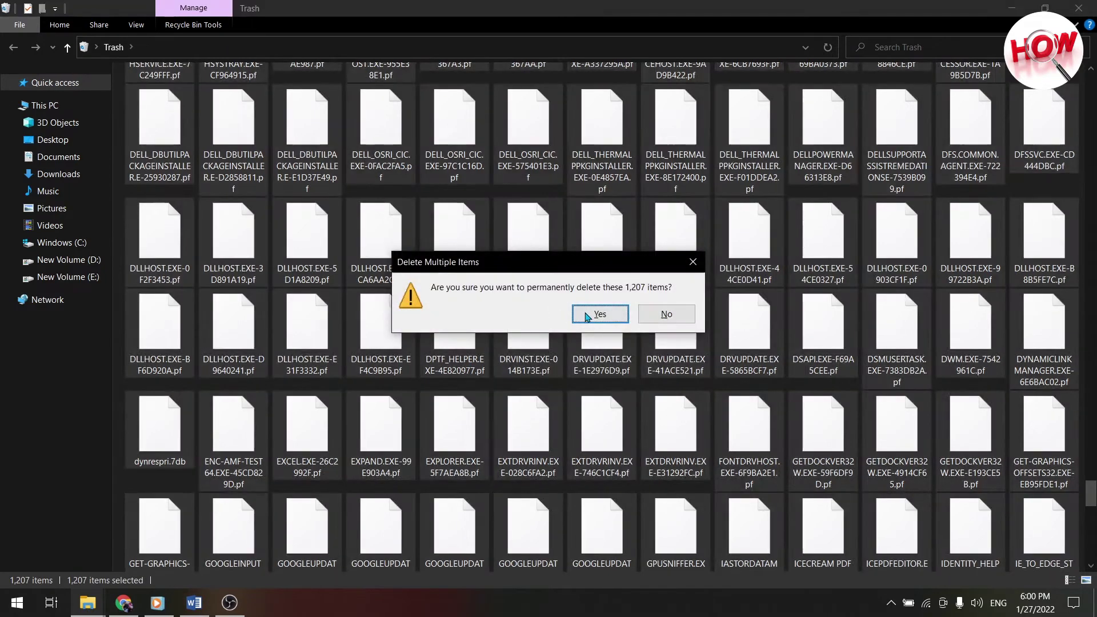
key(Return)
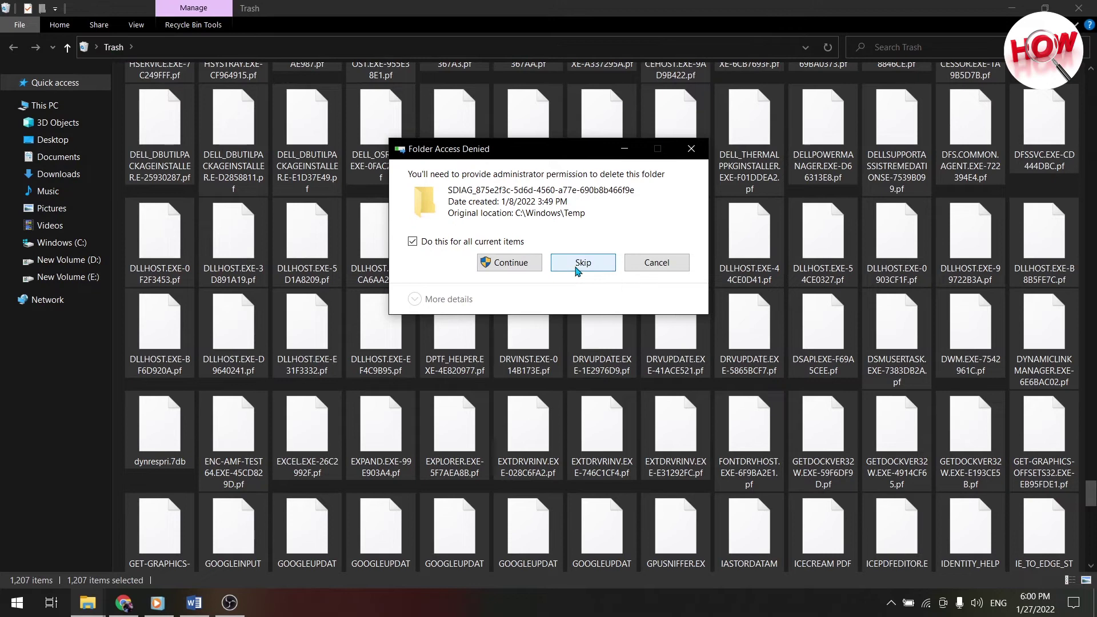
click(578, 267)
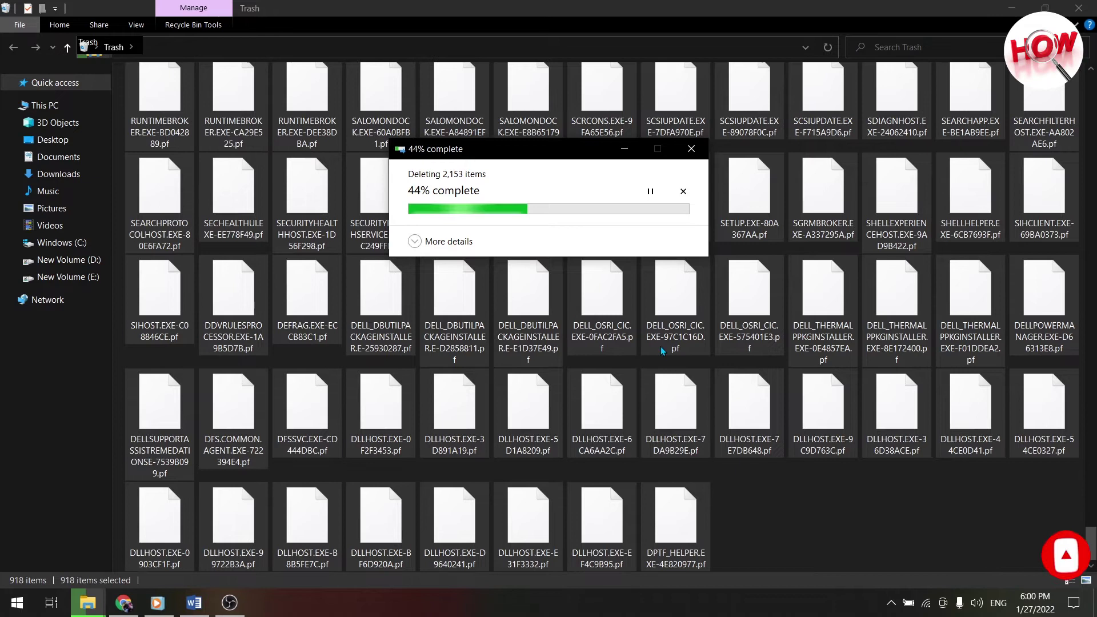
drag(569, 153, 617, 259)
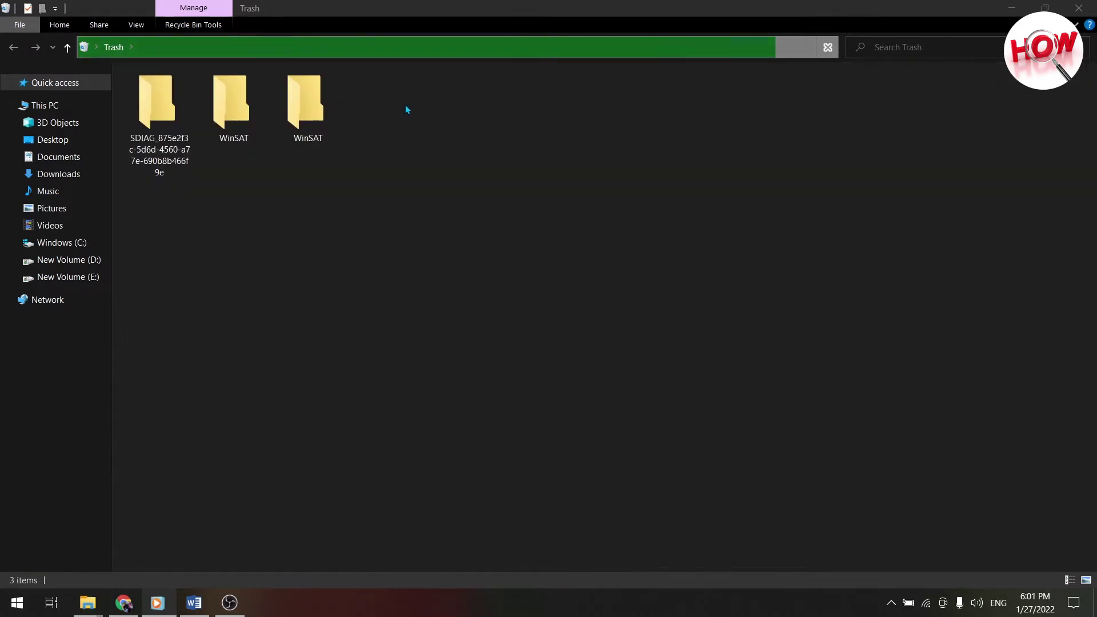
Step: Close the Trash, refresh the desktop, and search the Start menu for 'disk'
click(1079, 8)
right_click(558, 39)
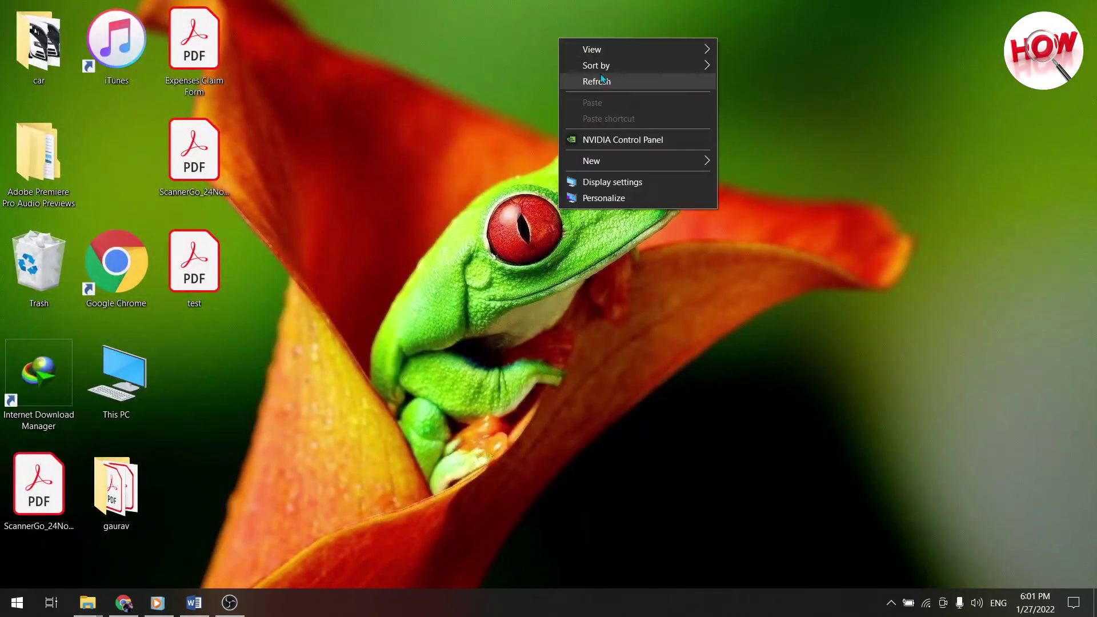
click(604, 84)
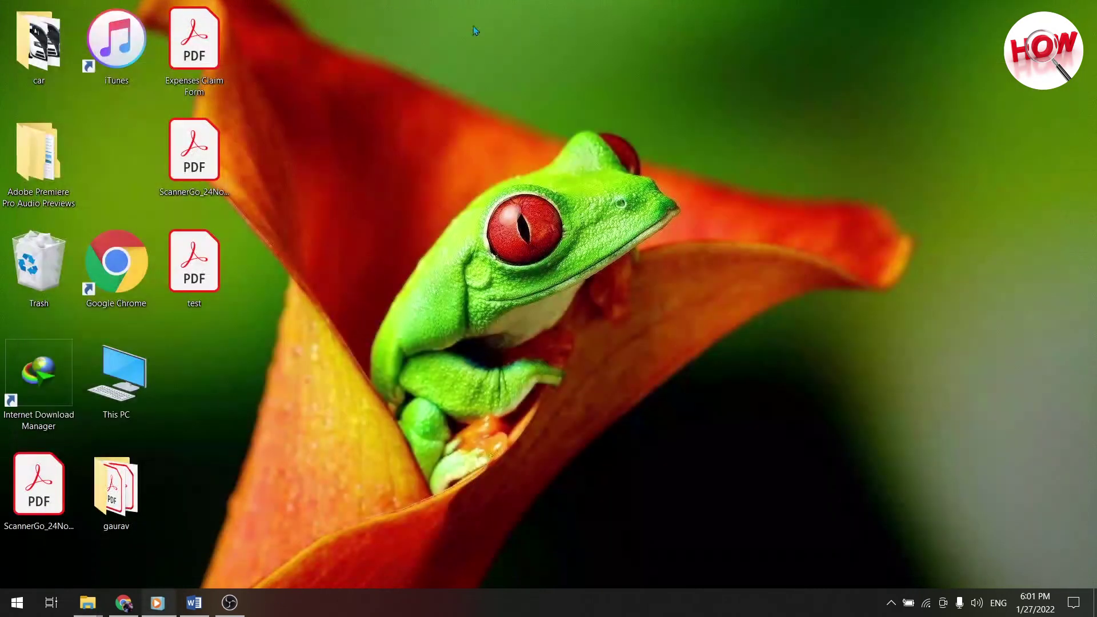
right_click(560, 43)
click(604, 84)
key(super)
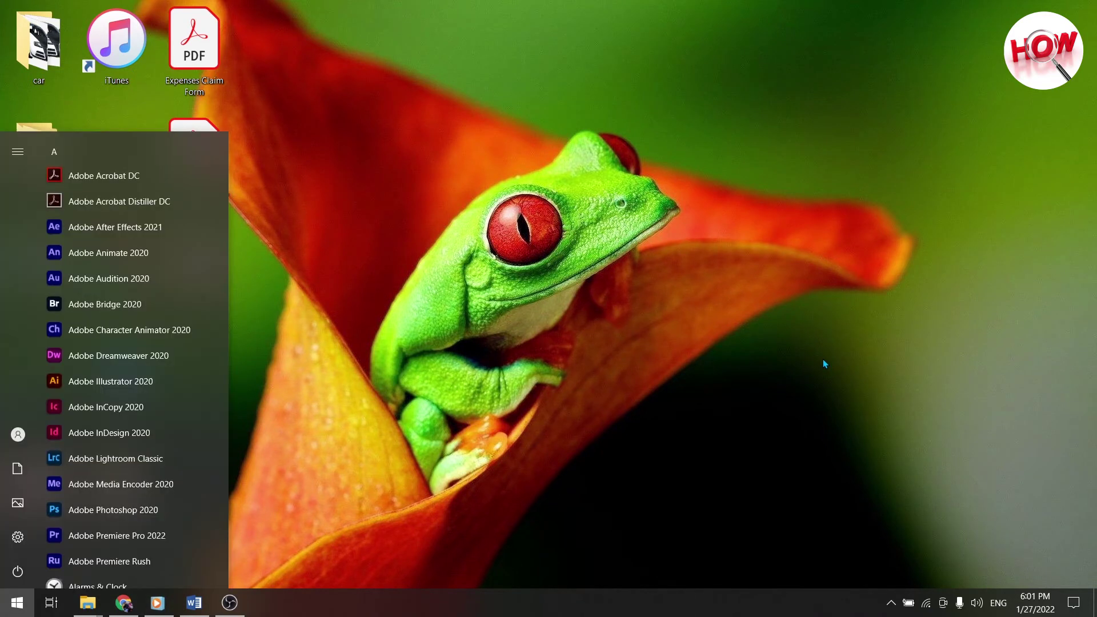
text(disk)
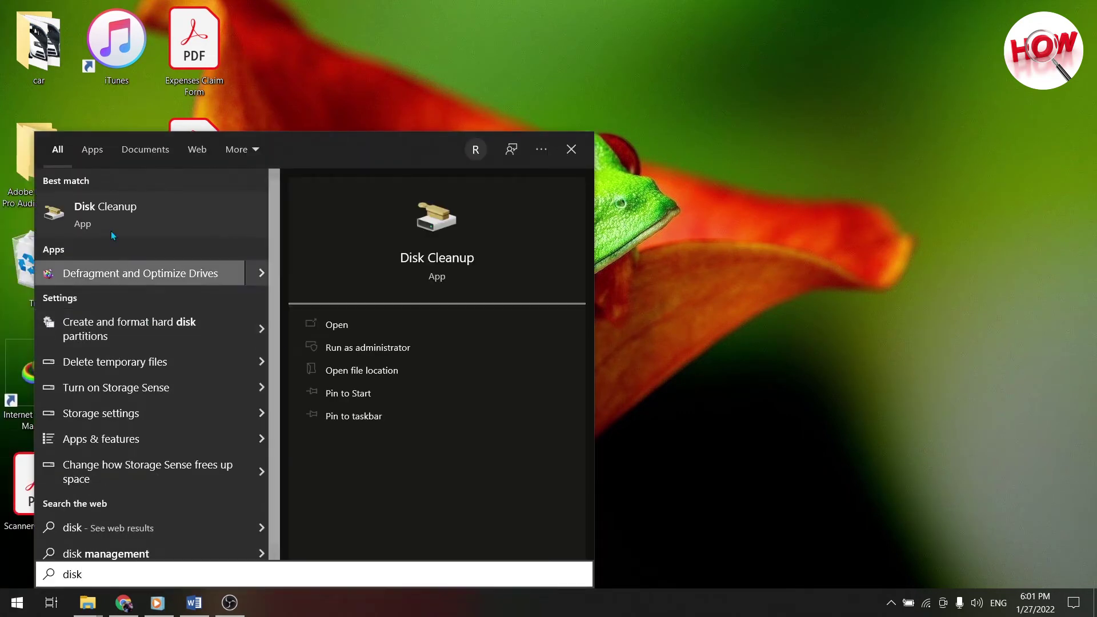
Step: Launch Disk Cleanup on drive Windows (C:) and review the 1.32 GB of files to delete
click(148, 214)
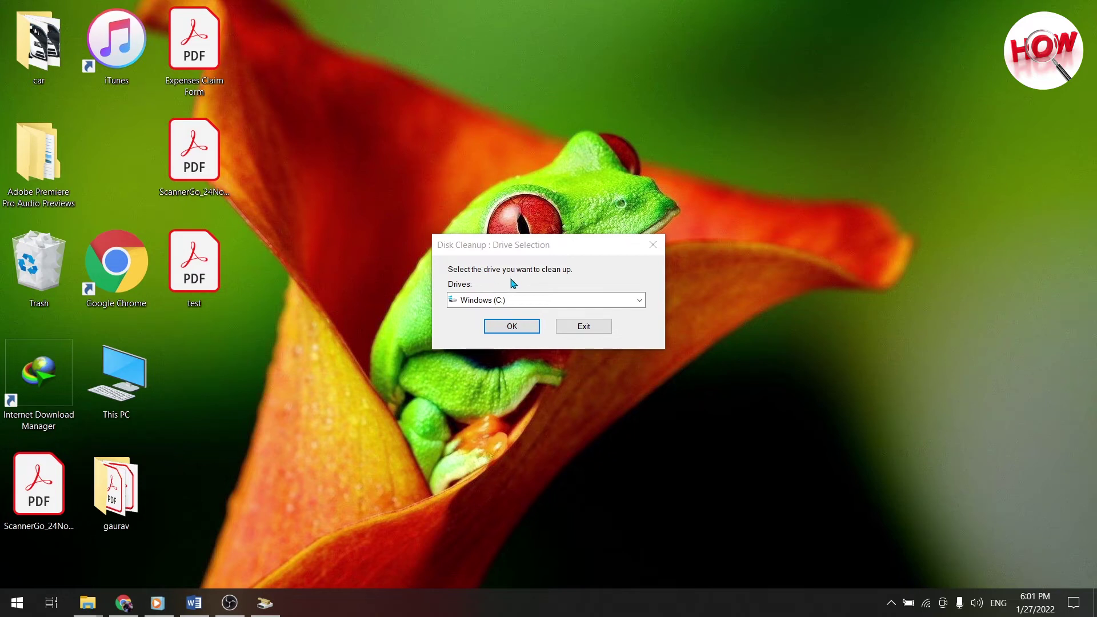
click(510, 303)
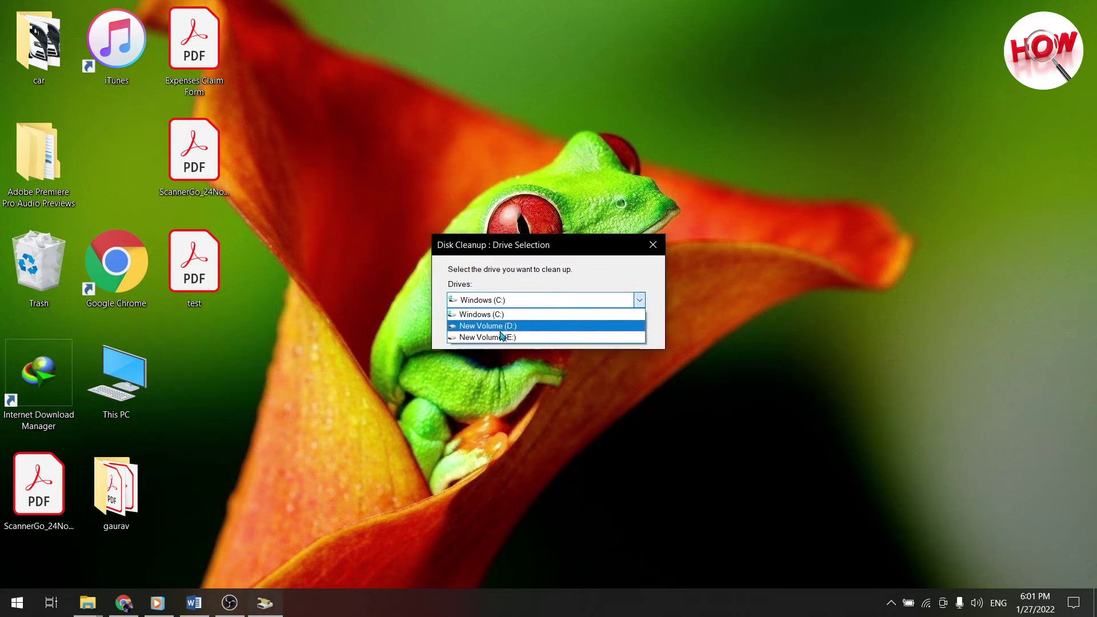
click(528, 287)
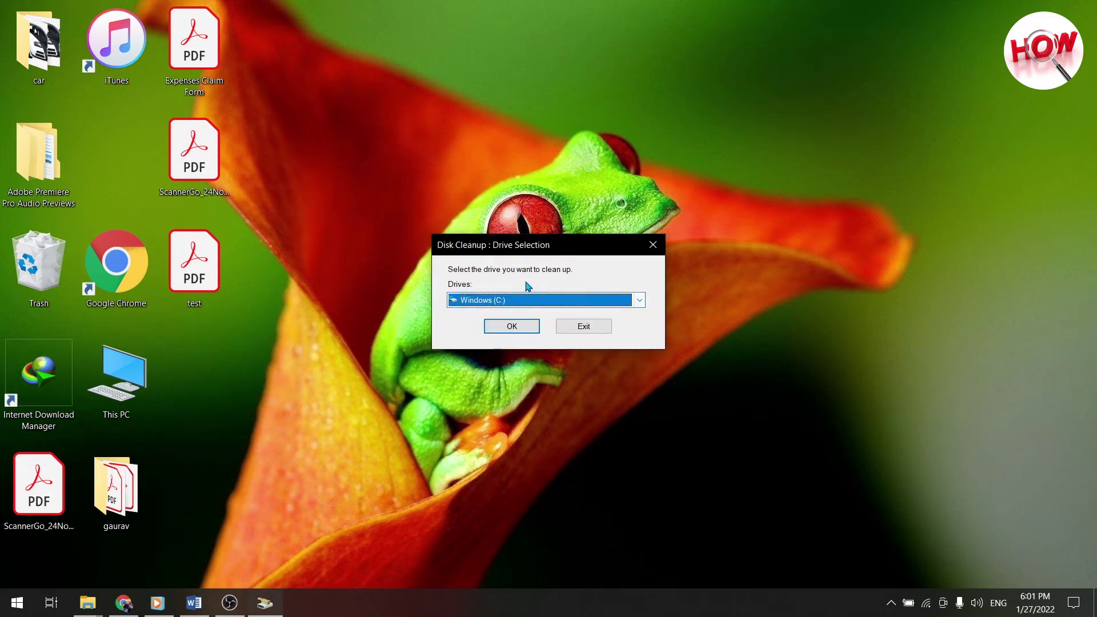
click(522, 327)
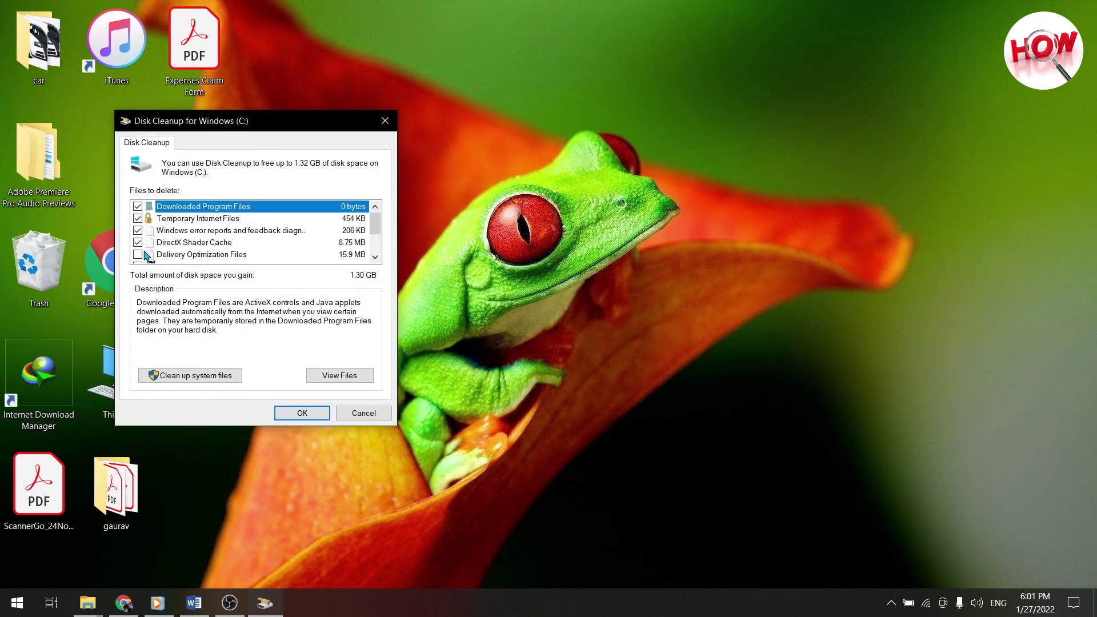
scroll(147, 251, down, 2)
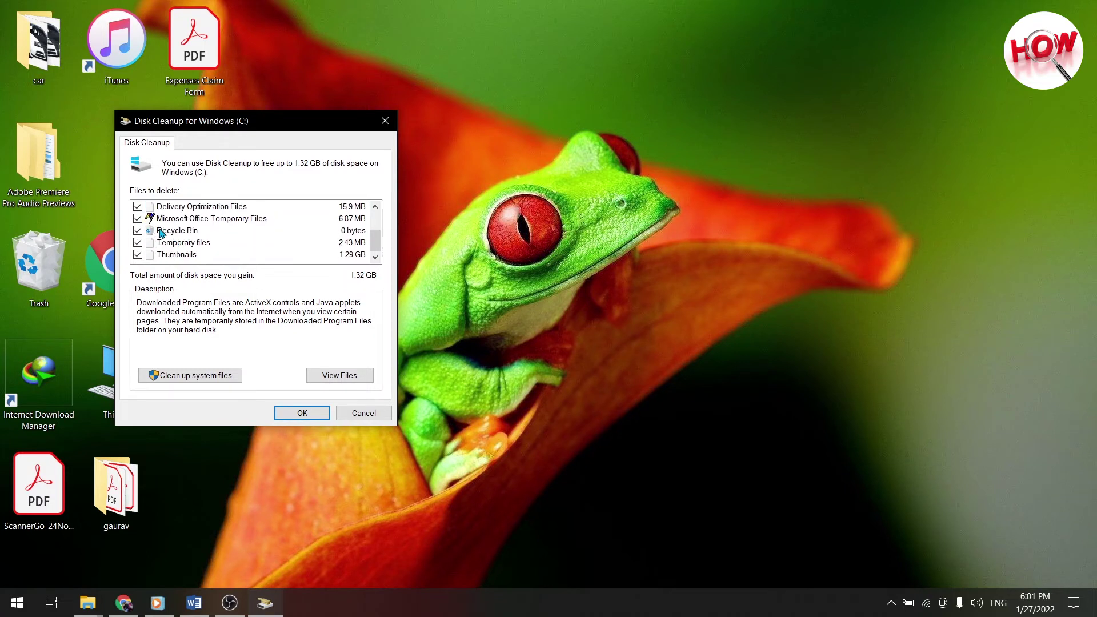
Step: Rescan C: including system files and permanently delete the checked categories, about 1.29 GB
click(223, 382)
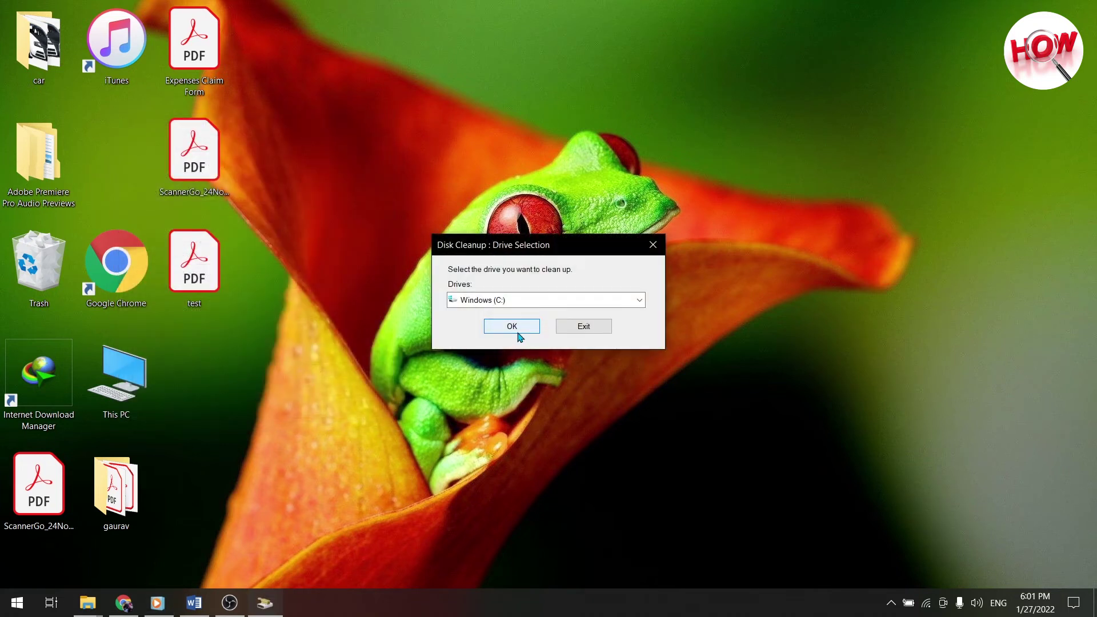
click(520, 336)
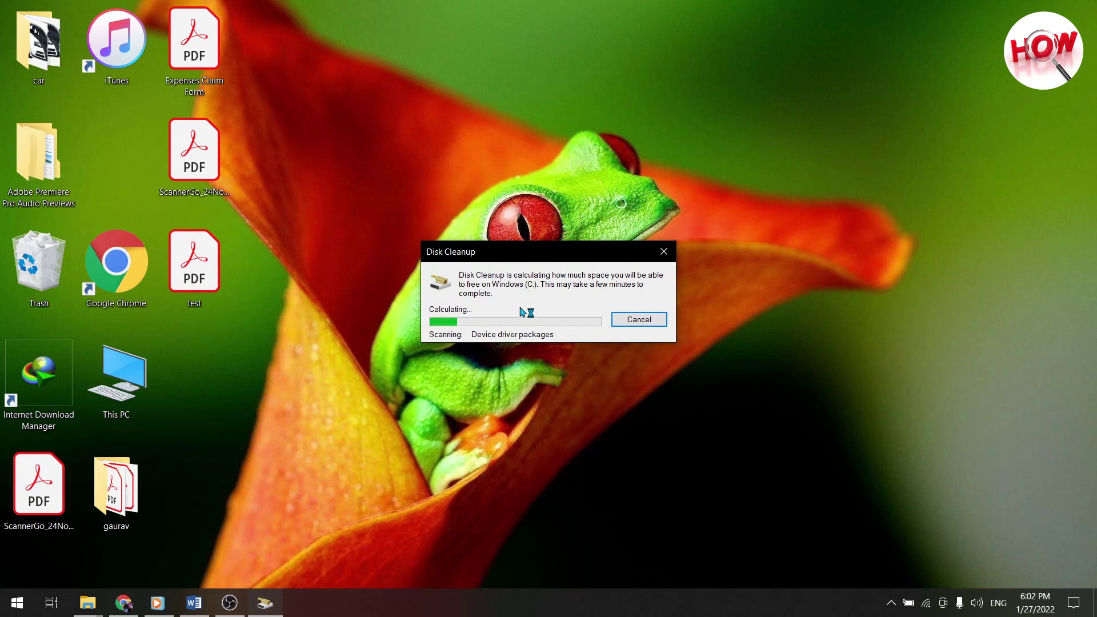
drag(518, 258, 566, 289)
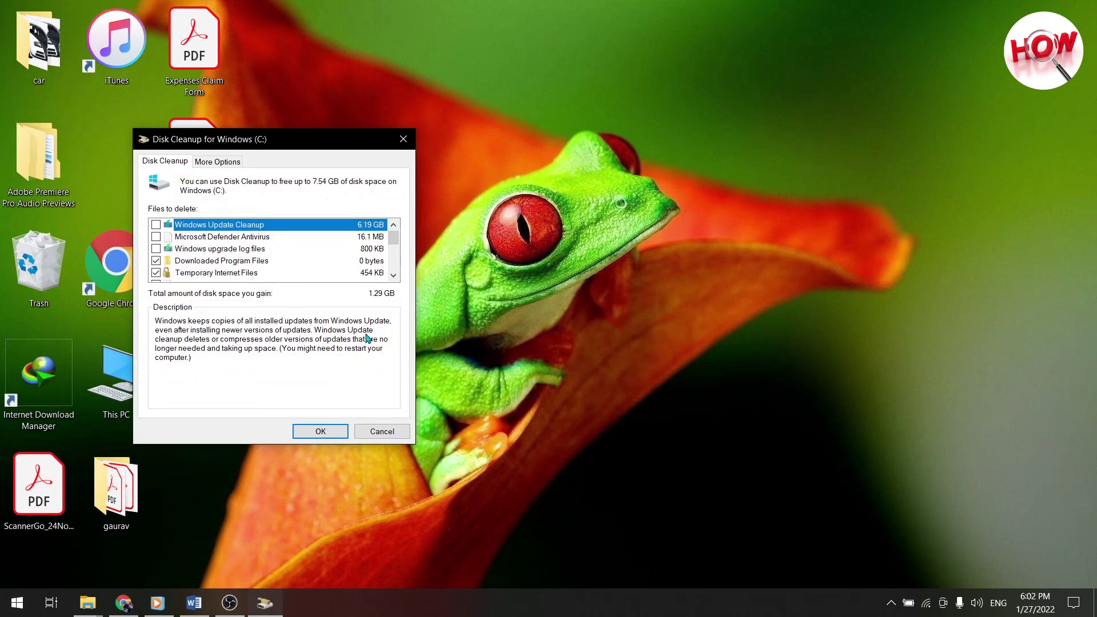
click(321, 431)
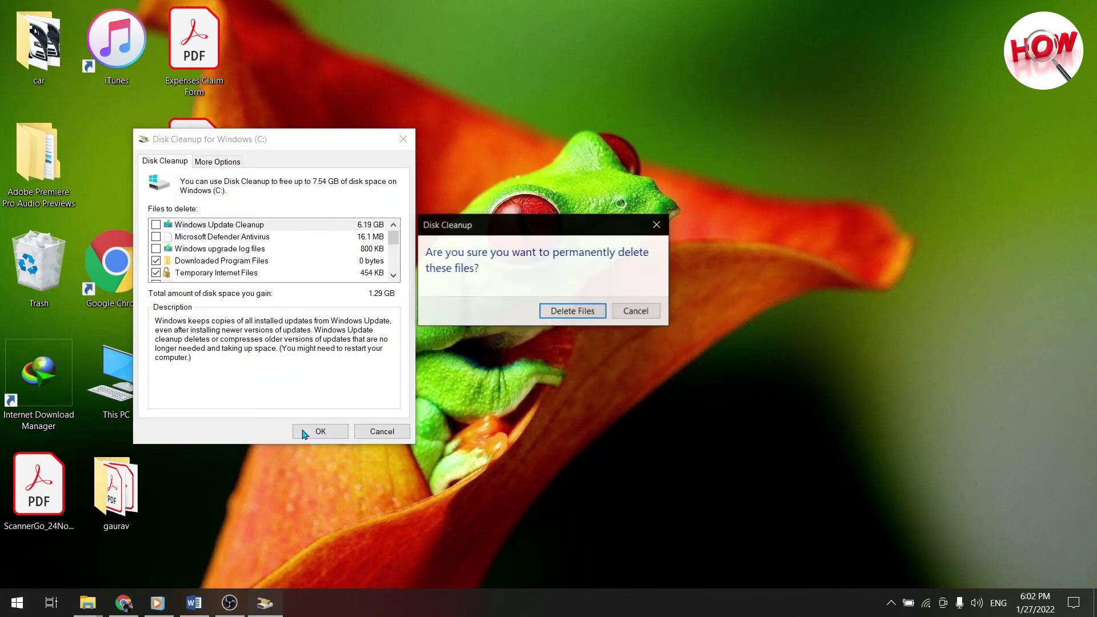
click(558, 314)
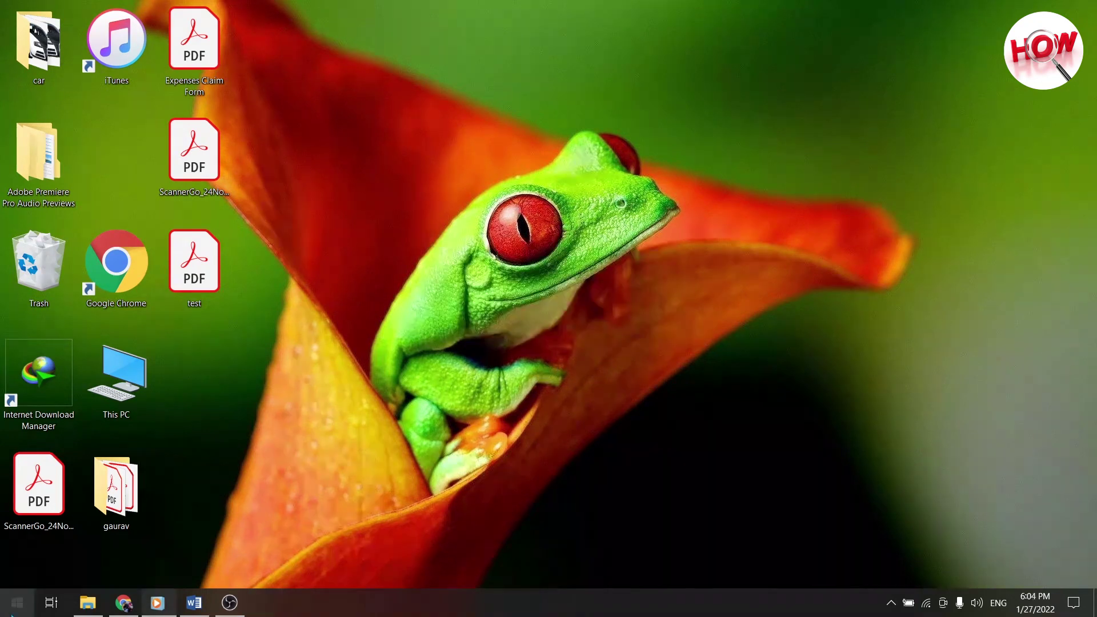
Step: Dismiss the Start menu's app list and clear and close the search panel
click(11, 609)
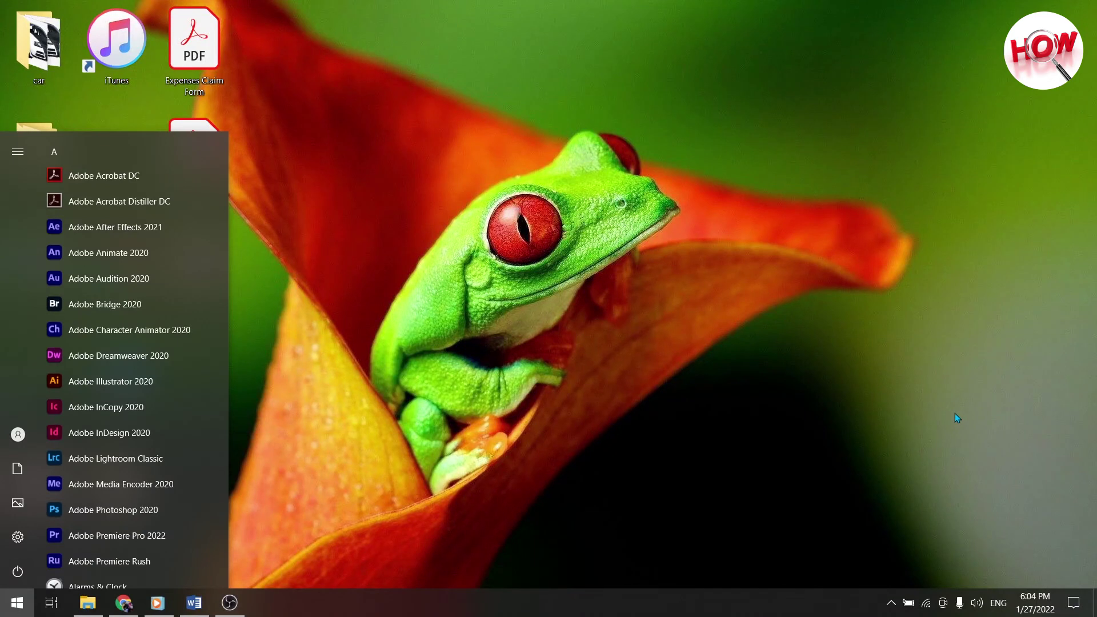
click(957, 417)
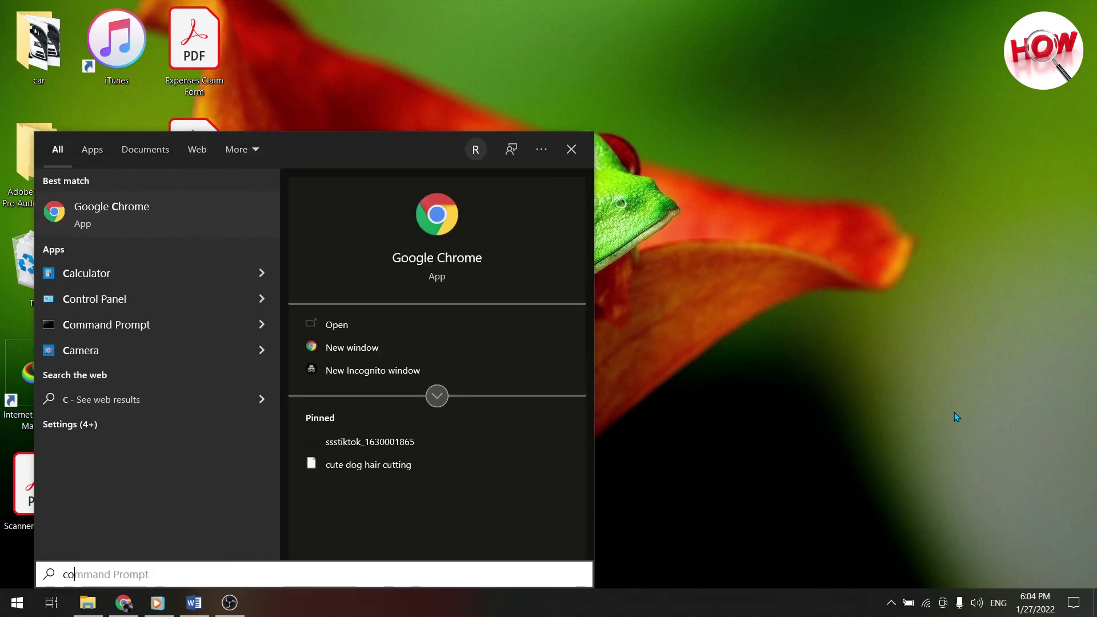
key(BackSpace)
key(BackSpace)
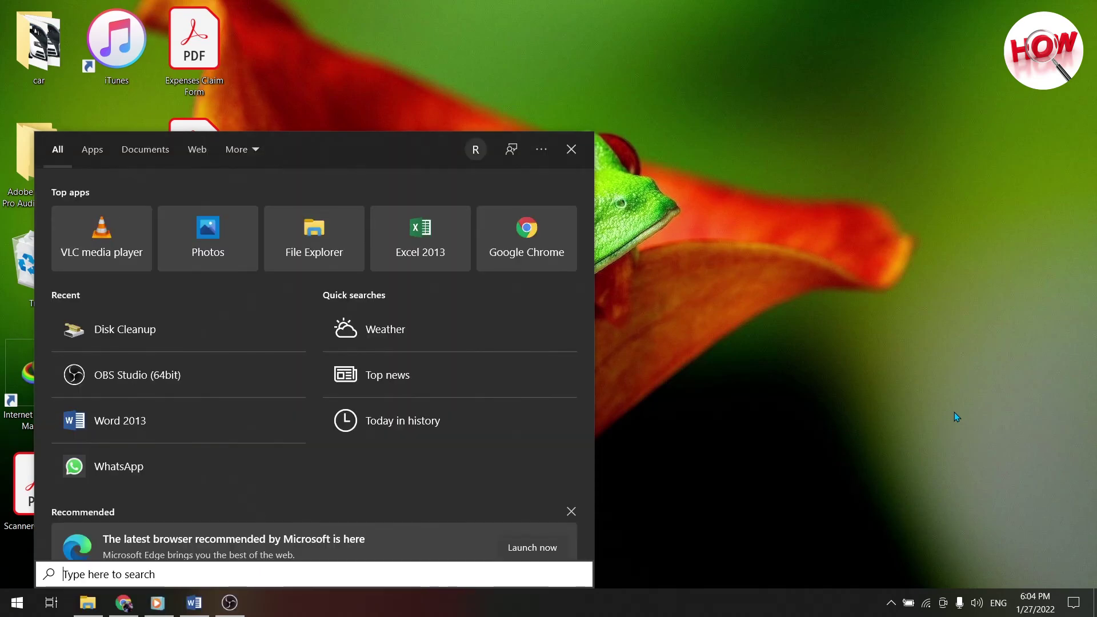
click(906, 224)
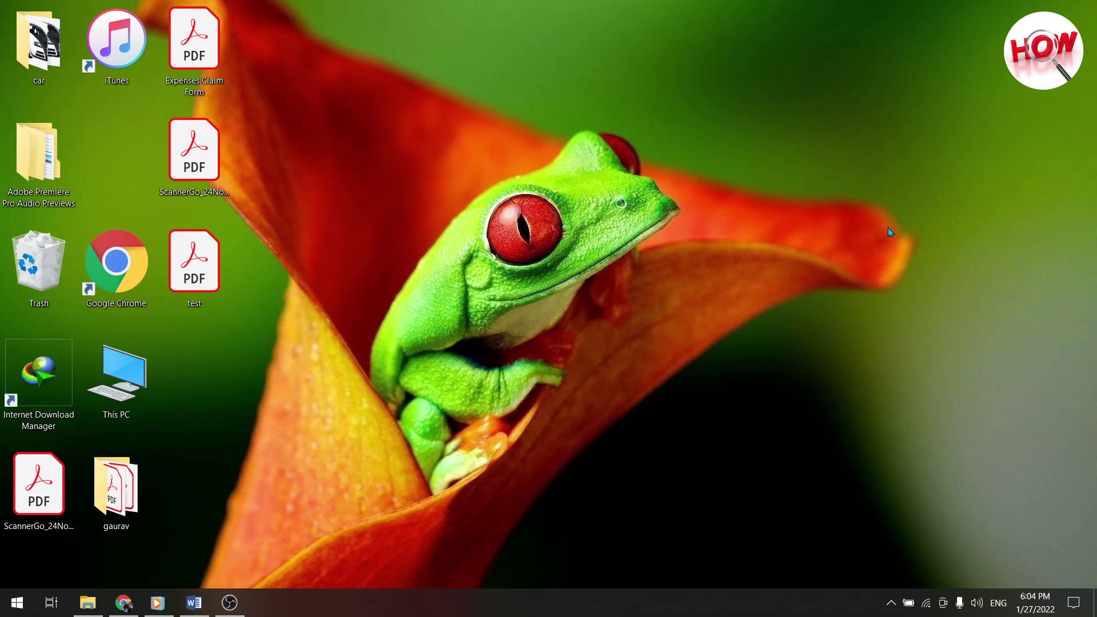
Step: Run 'control panel' from the Run box to open All Control Panel Items
key(super+r)
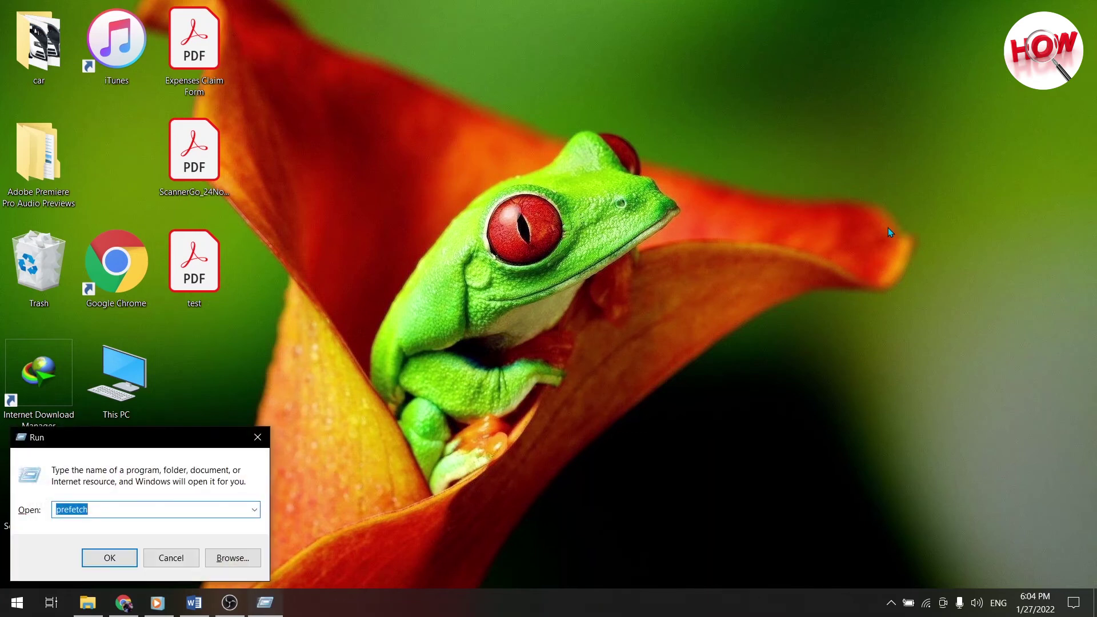
text(control panel)
key(Return)
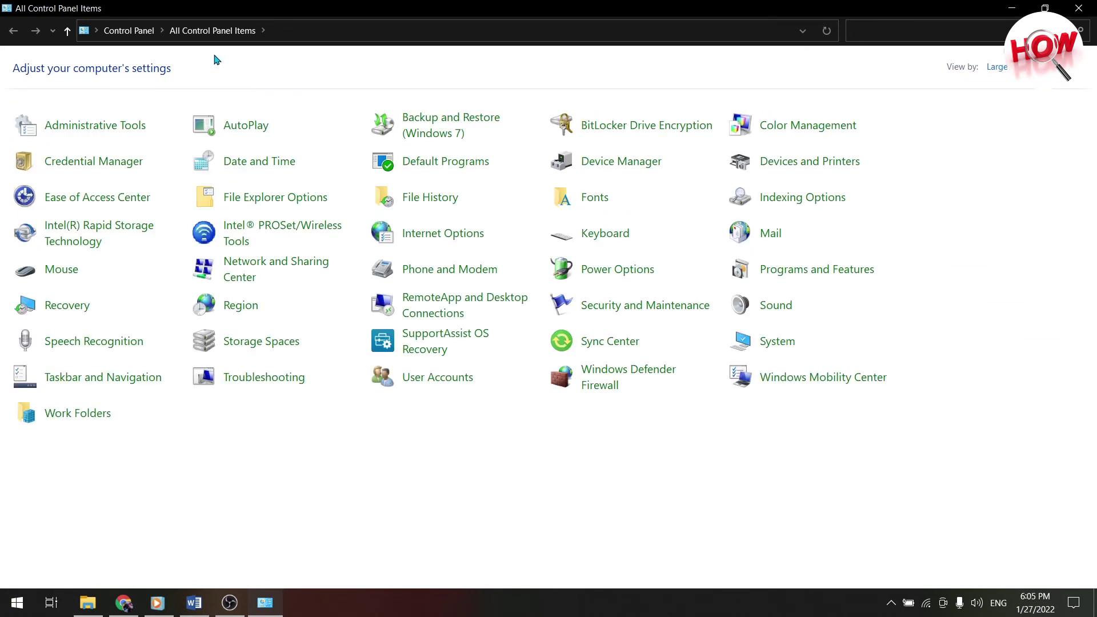
Step: Switch Control Panel to Category view and browse the installed programs list
click(997, 67)
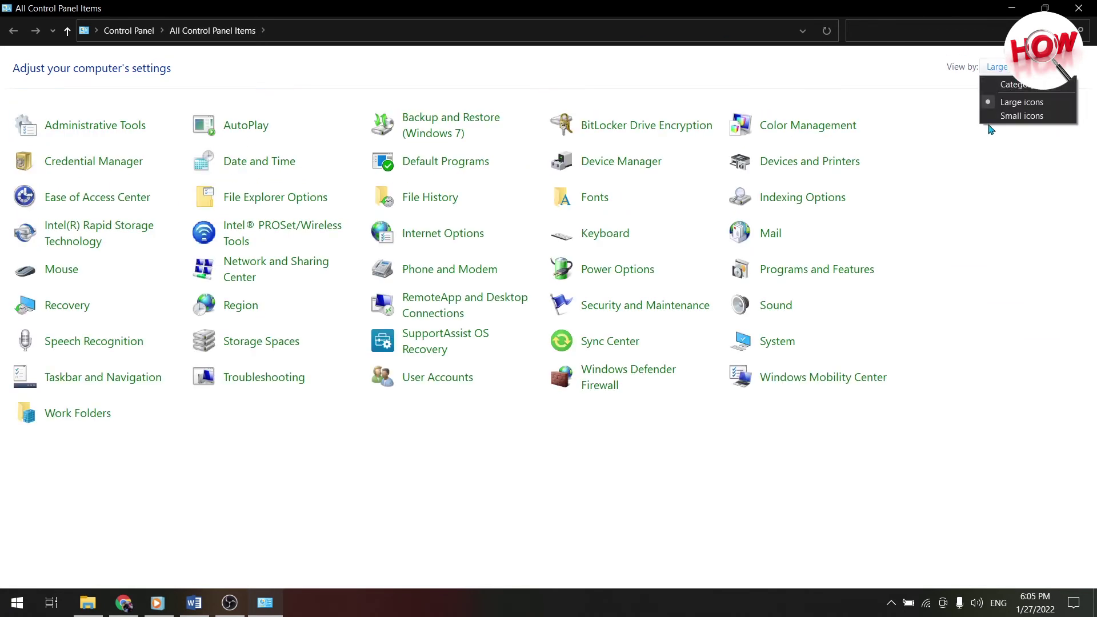
click(1017, 85)
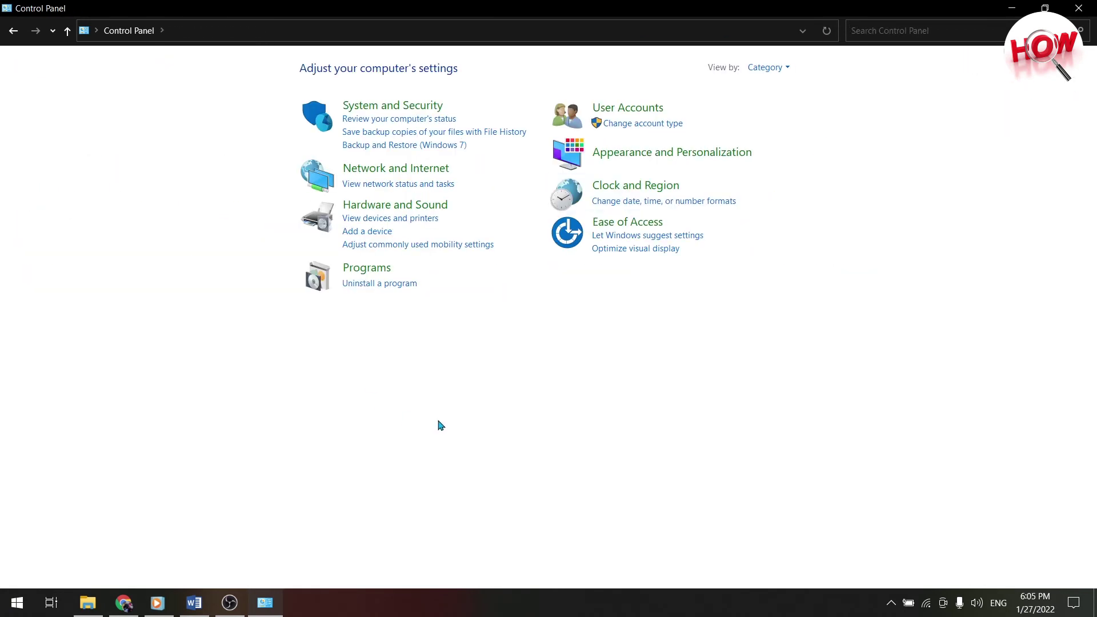
click(367, 286)
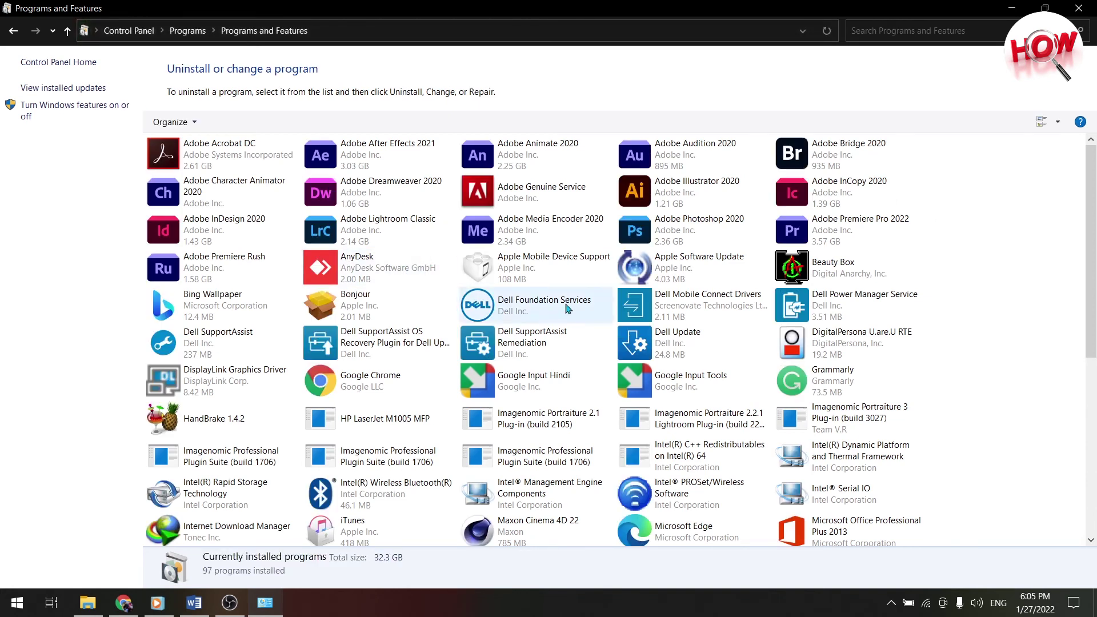
scroll(497, 231, down, 3)
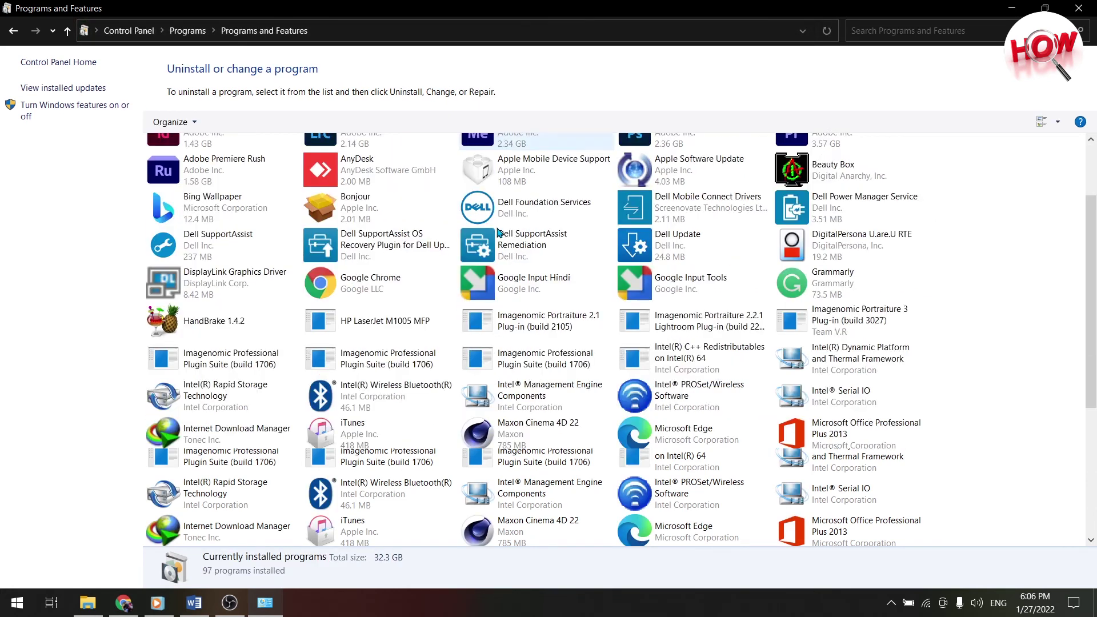
scroll(499, 231, down, 3)
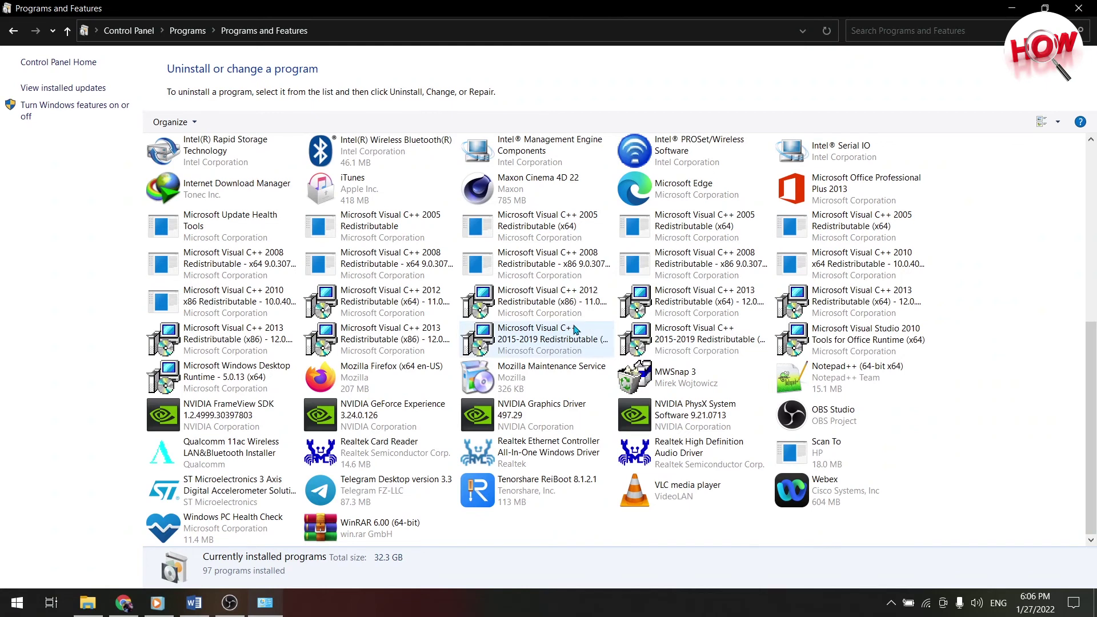
scroll(574, 328, up, 5)
scroll(503, 294, down, 5)
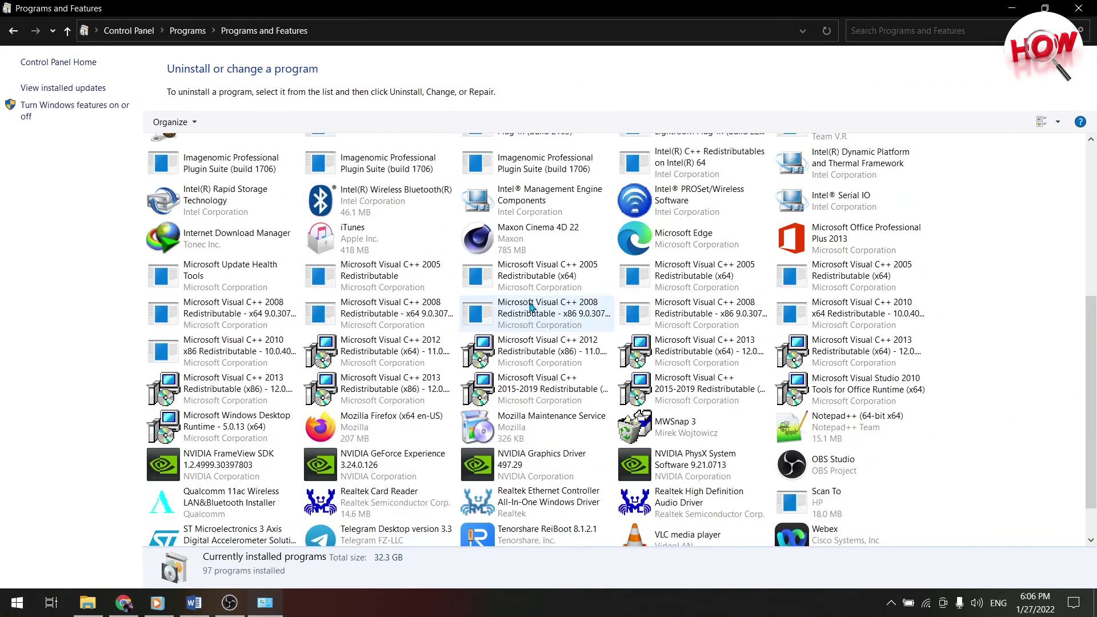
scroll(537, 309, down, 1)
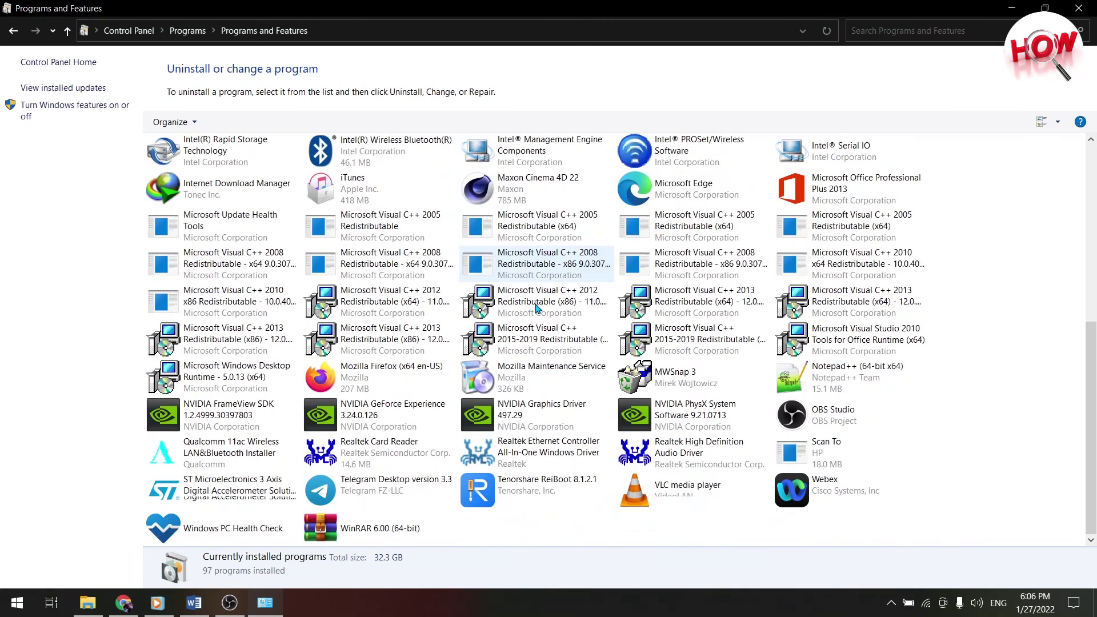
Step: Uninstall Telegram Desktop version 3.3
click(361, 495)
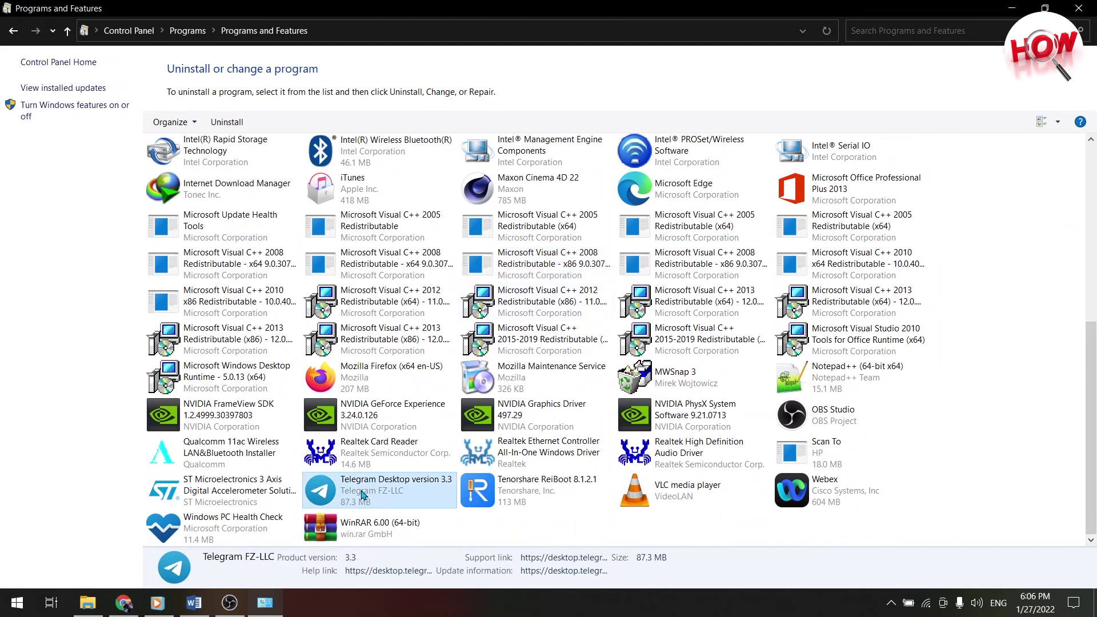
right_click(371, 492)
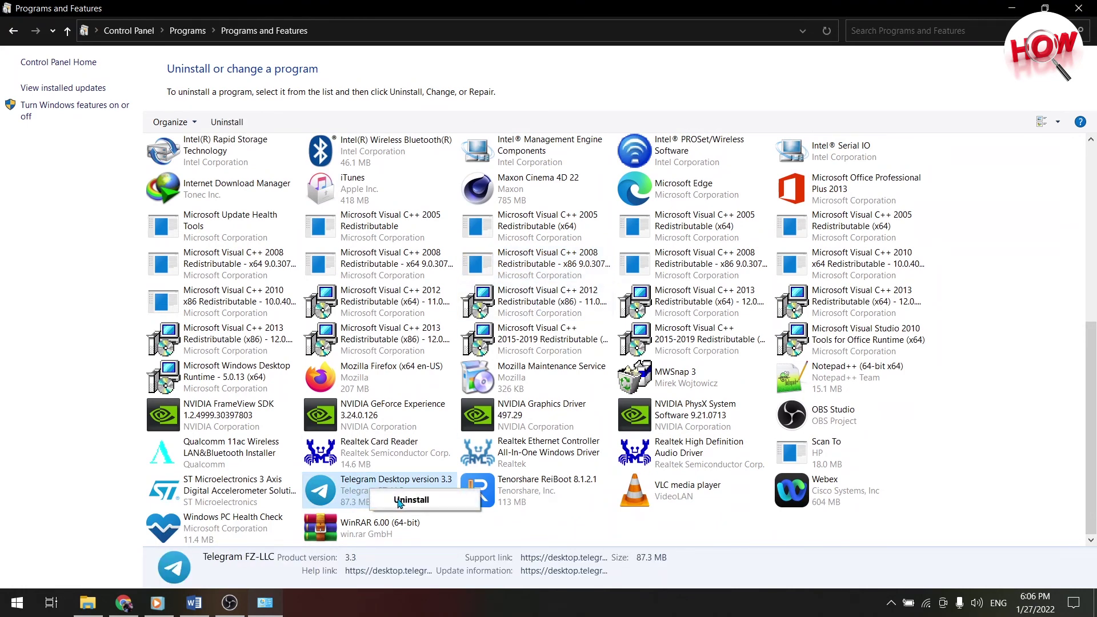
click(411, 500)
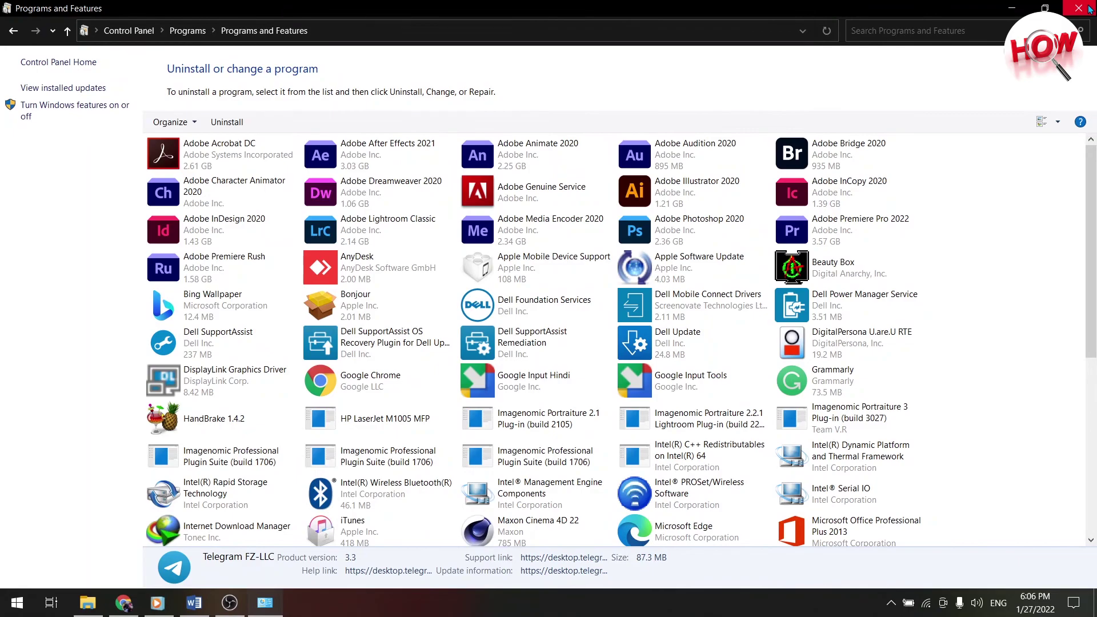
Step: Close Programs and Features and bring up Chrome's History page in a new window
click(1079, 8)
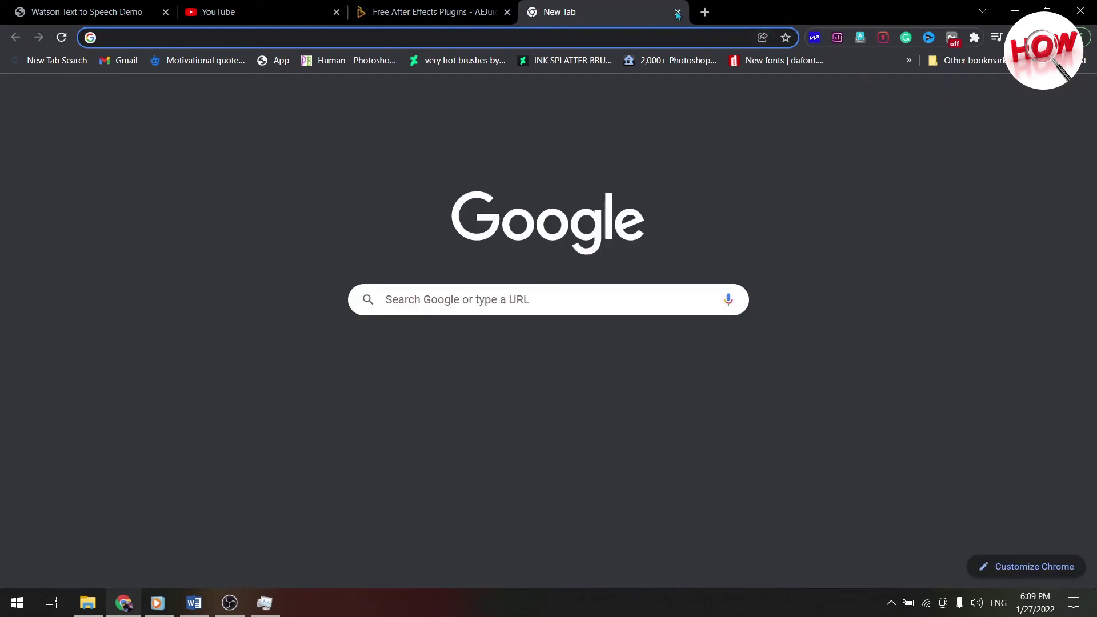
key(ctrl+n)
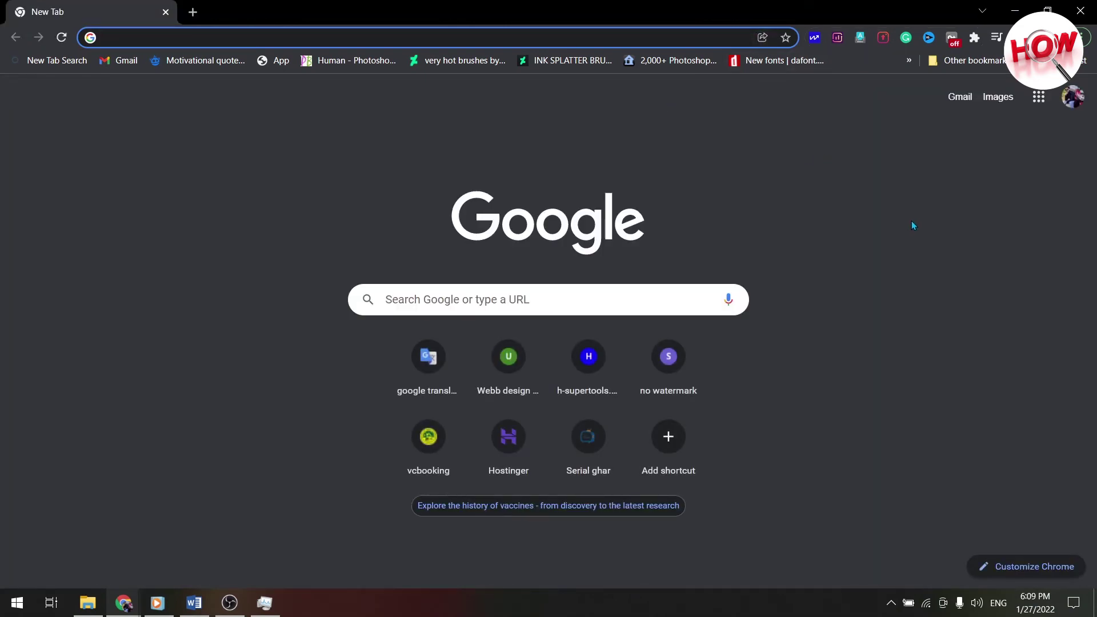
key(ctrl+h)
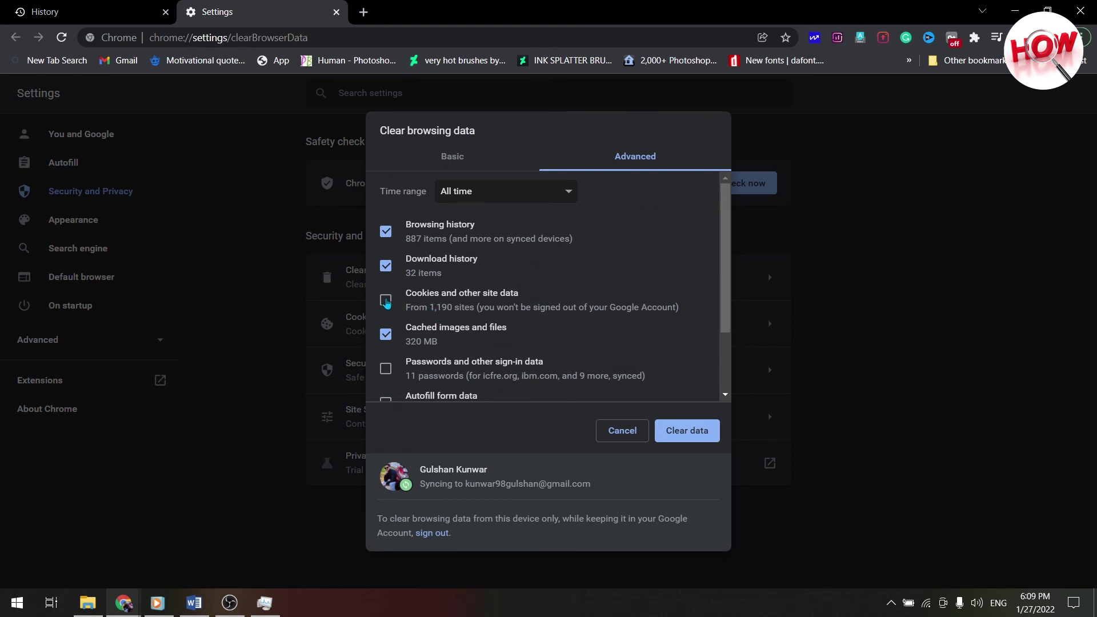
Step: Clear all-time history, downloads, 320 MB cached files, site settings and hosted app data
scroll(435, 309, down, 1)
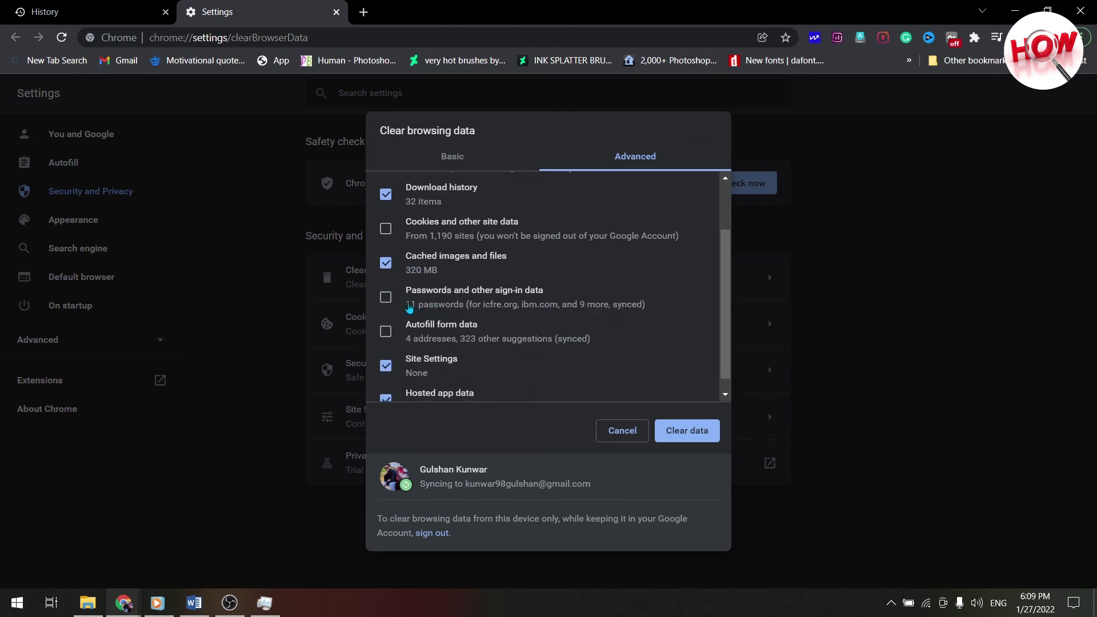
scroll(408, 347, down, 1)
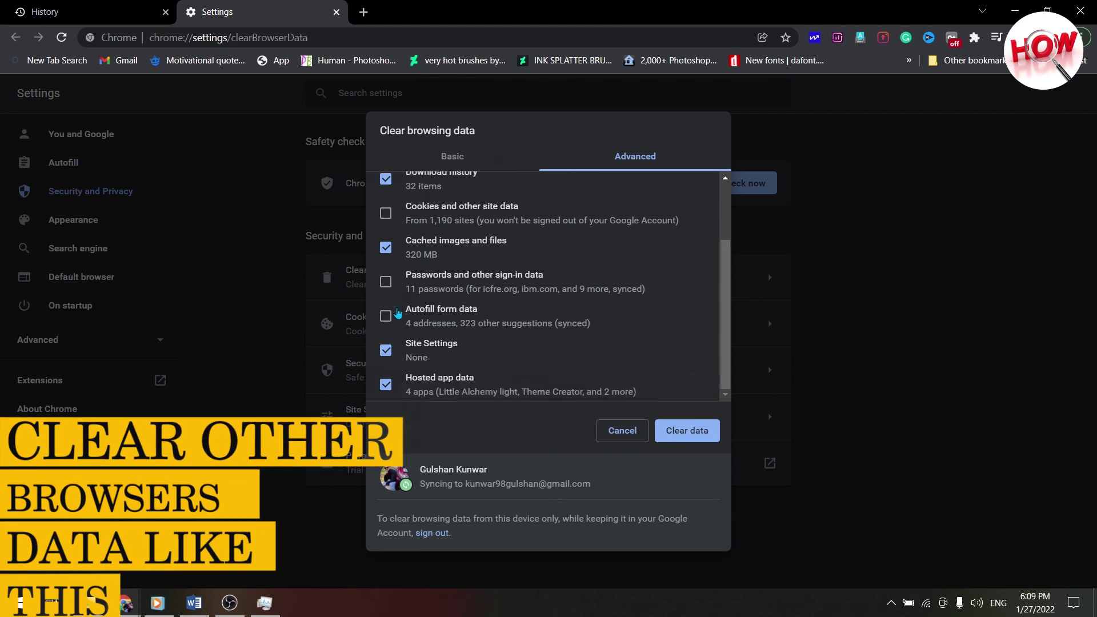
click(683, 432)
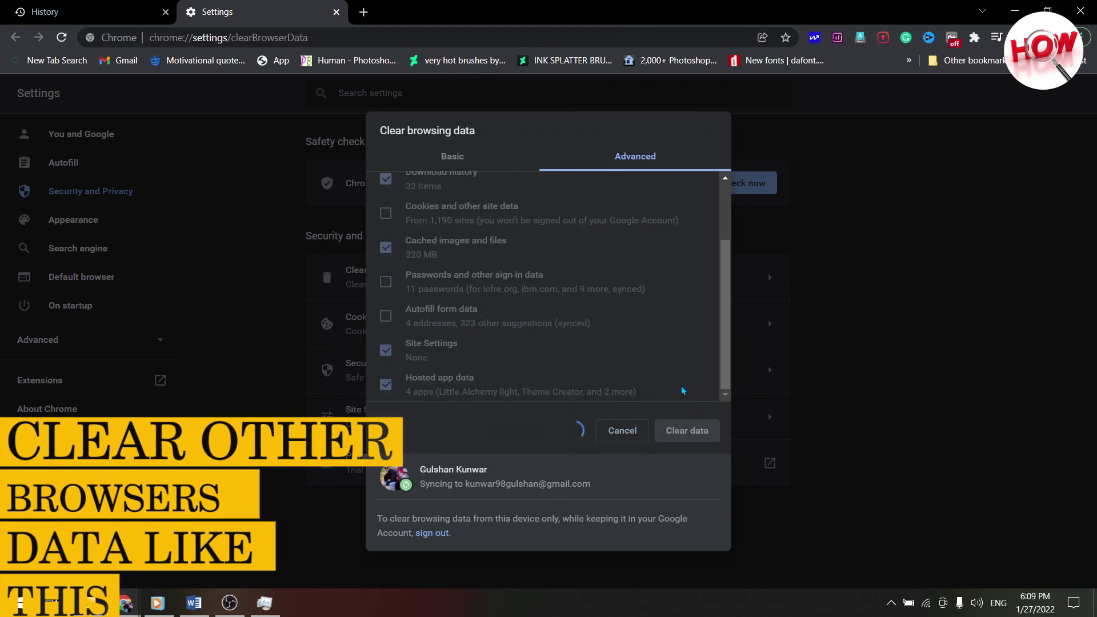